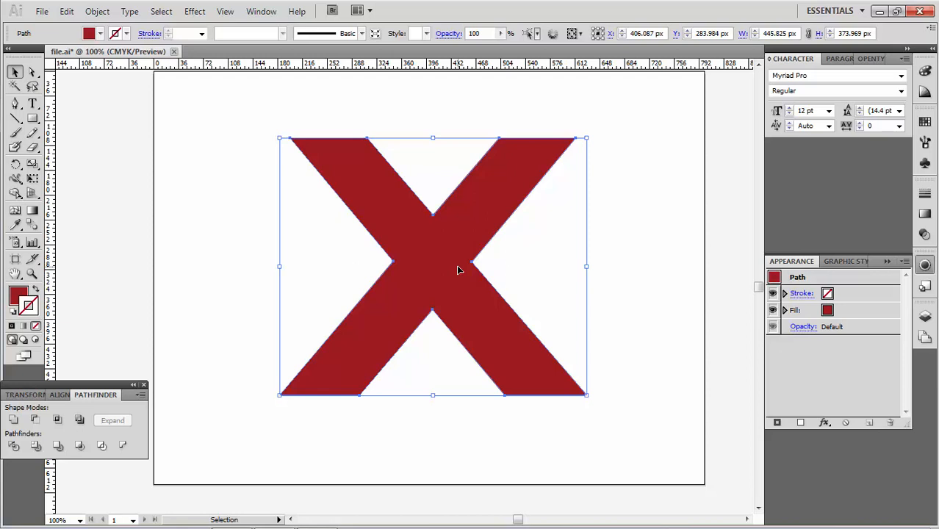
Step: Try a 3D Rotate effect on the X with a custom rotation and 100° perspective, and undo it
click(33, 72)
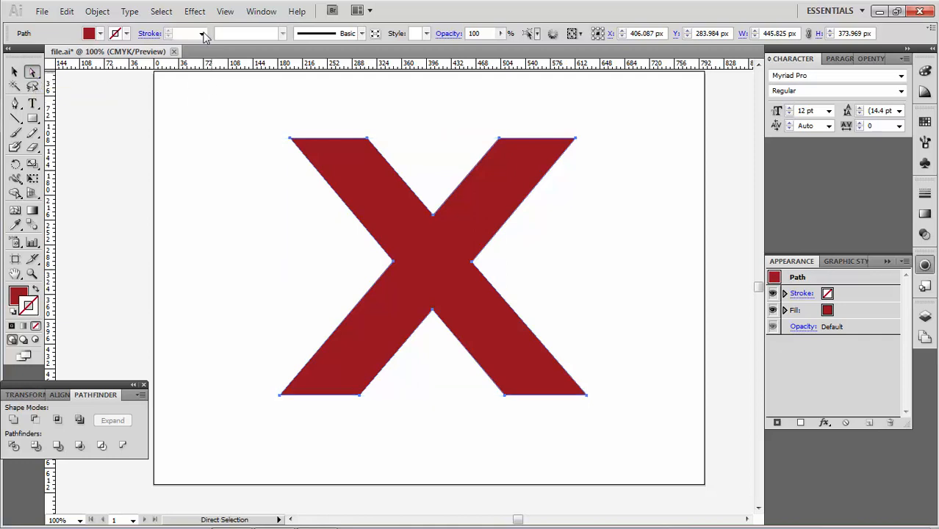
click(194, 12)
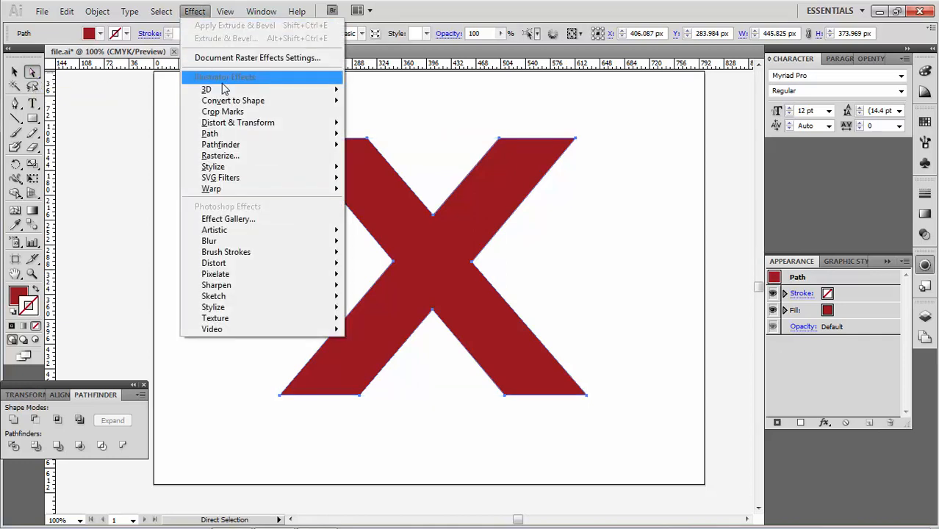
mouse_move(224, 91)
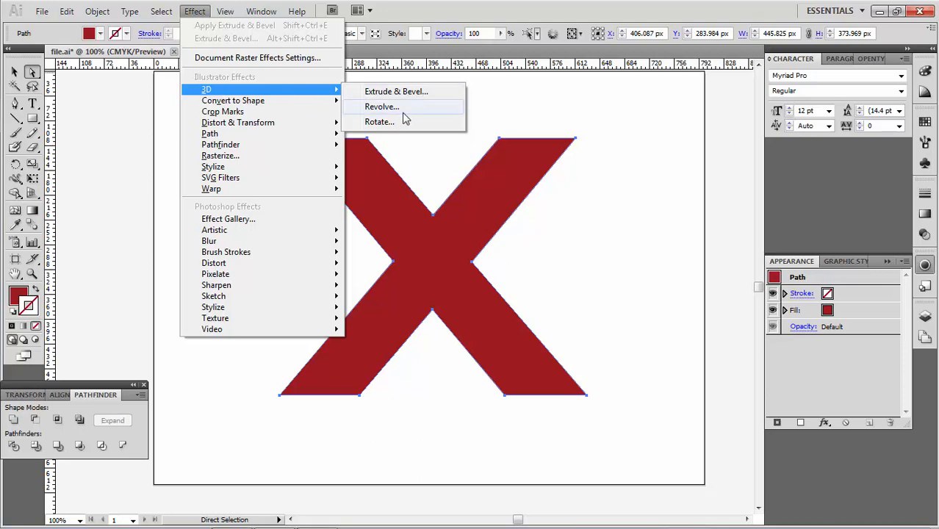
click(379, 122)
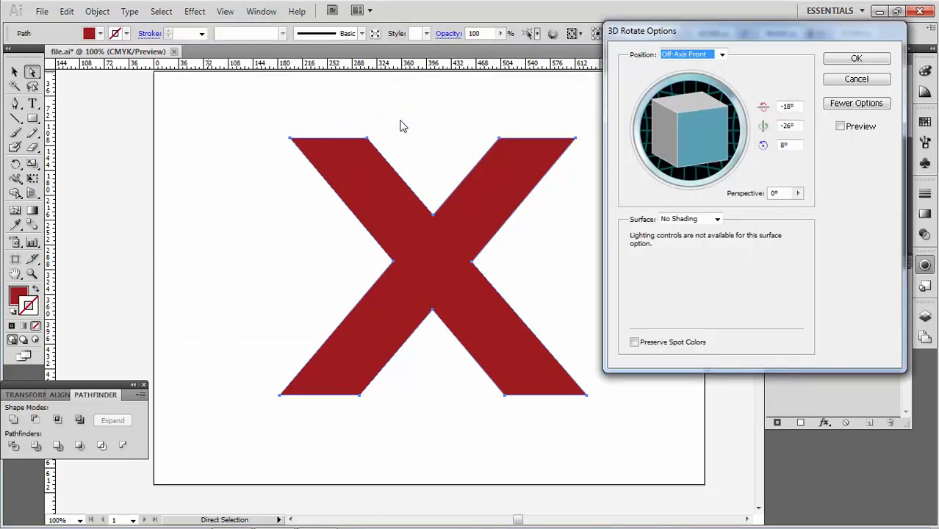
click(841, 127)
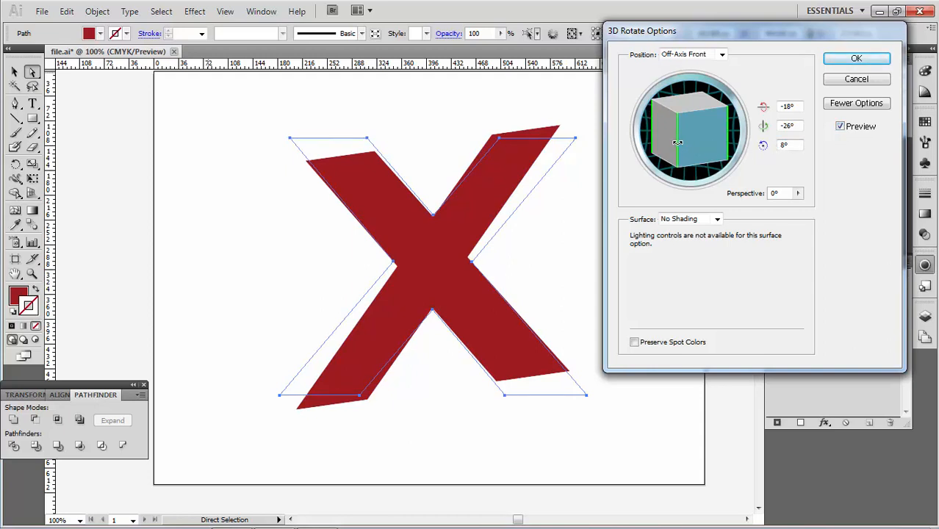
drag(677, 142, 677, 166)
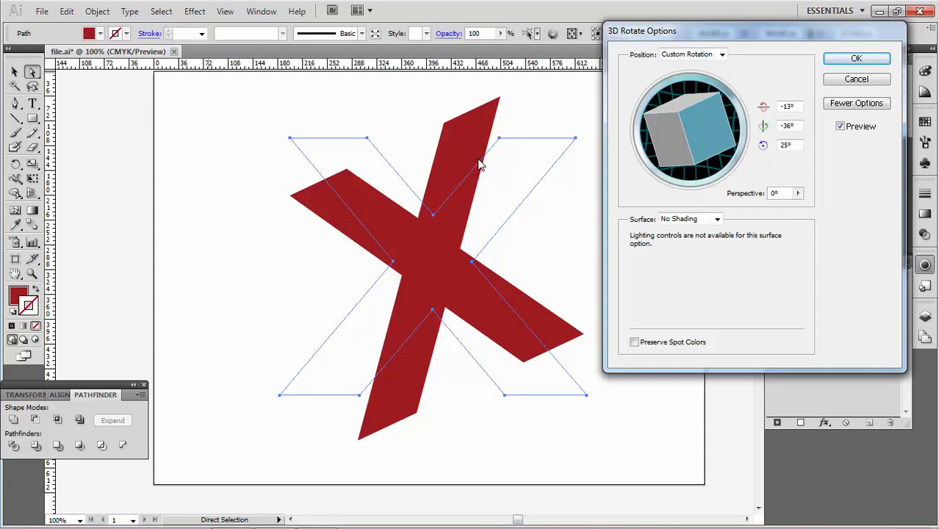
click(797, 192)
drag(717, 215, 773, 213)
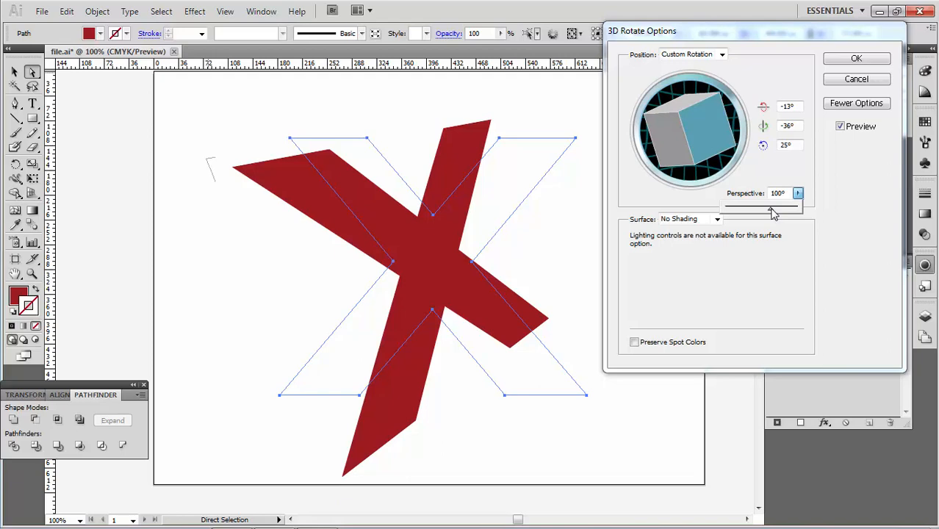
click(855, 59)
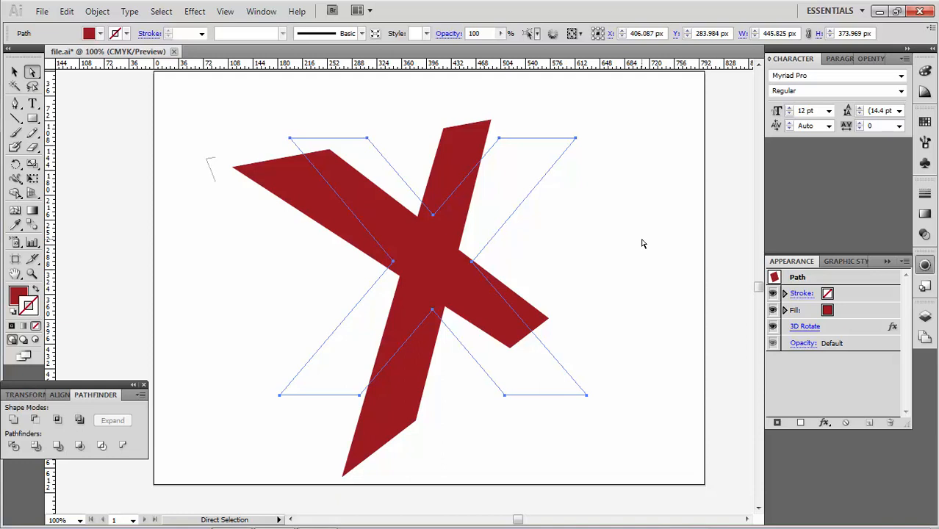
click(641, 243)
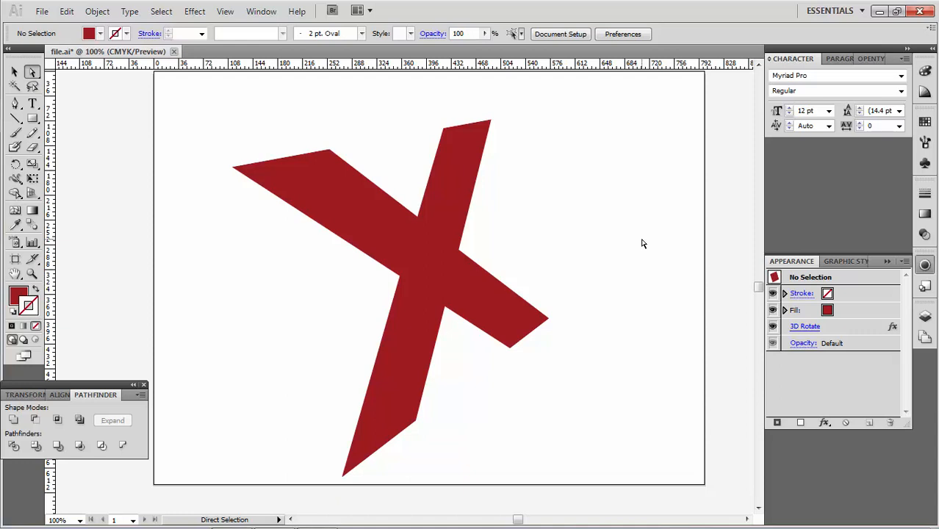
key(ctrl+z)
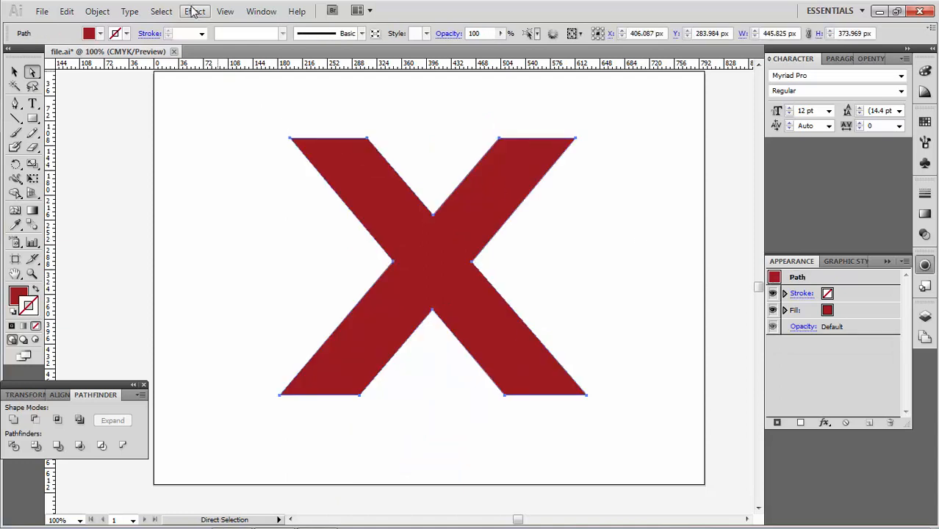
Step: Apply a 3D Extrude & Bevel effect to the X with preview, rotating it to about -9°, -38°, 13°
click(193, 12)
mouse_move(220, 90)
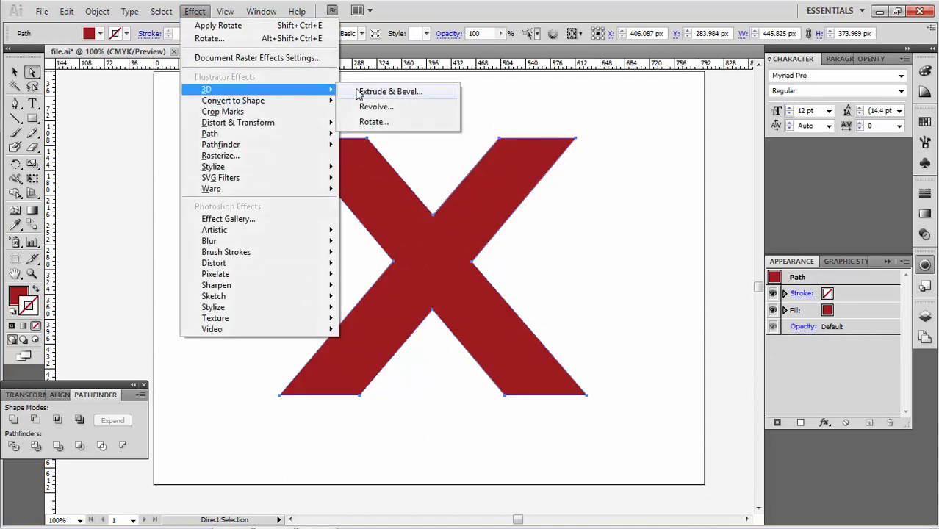
click(374, 97)
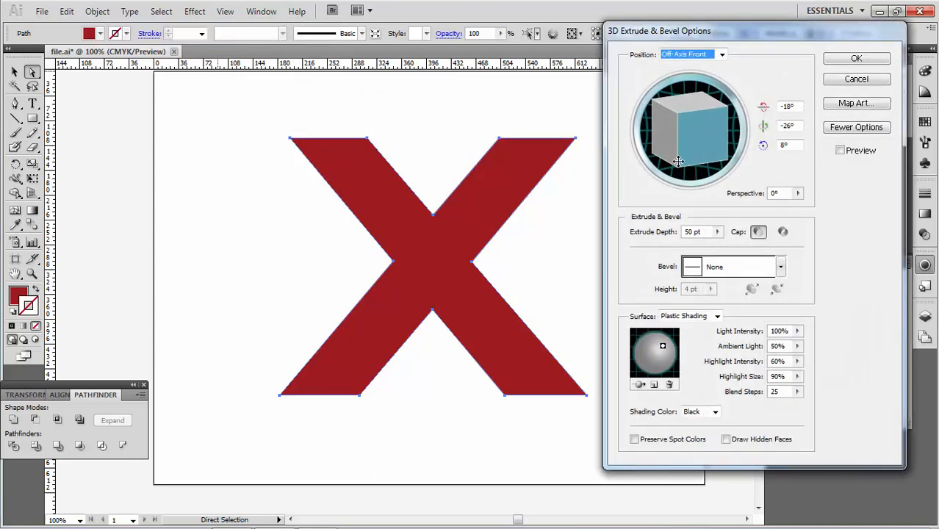
click(839, 152)
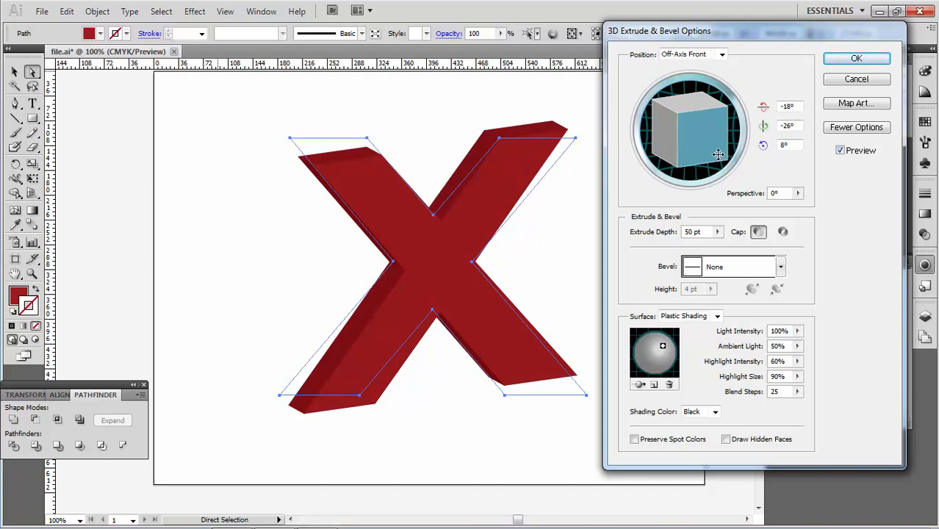
drag(676, 143, 715, 152)
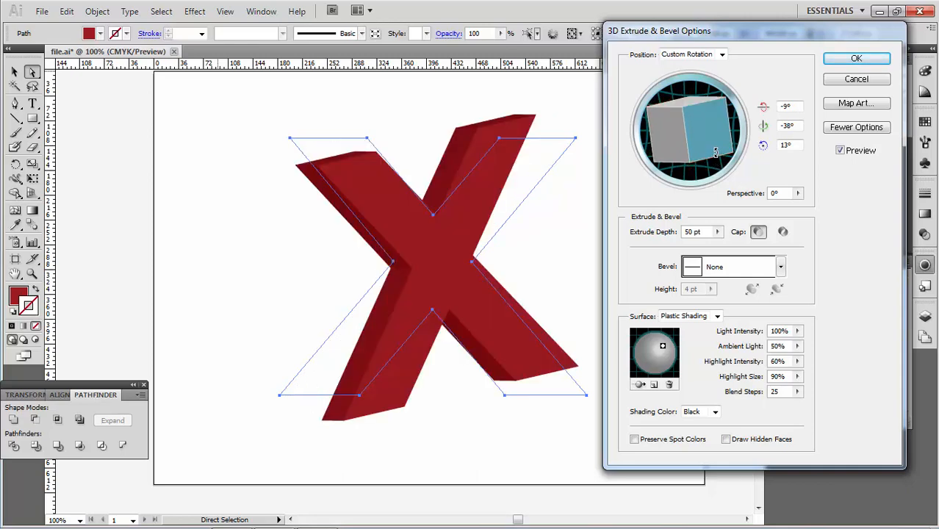
Step: Set the 3D perspective to 54° and the extrude depth to 38 pt
click(797, 193)
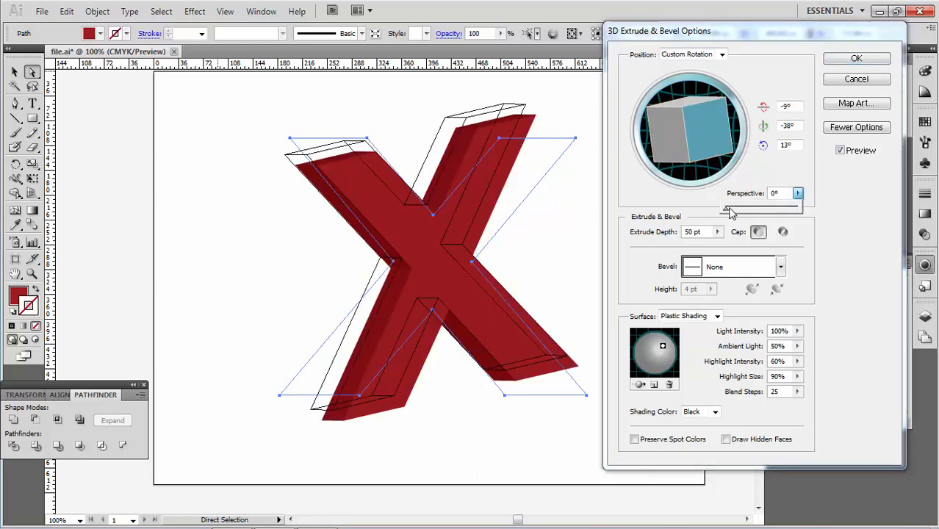
drag(732, 213, 751, 212)
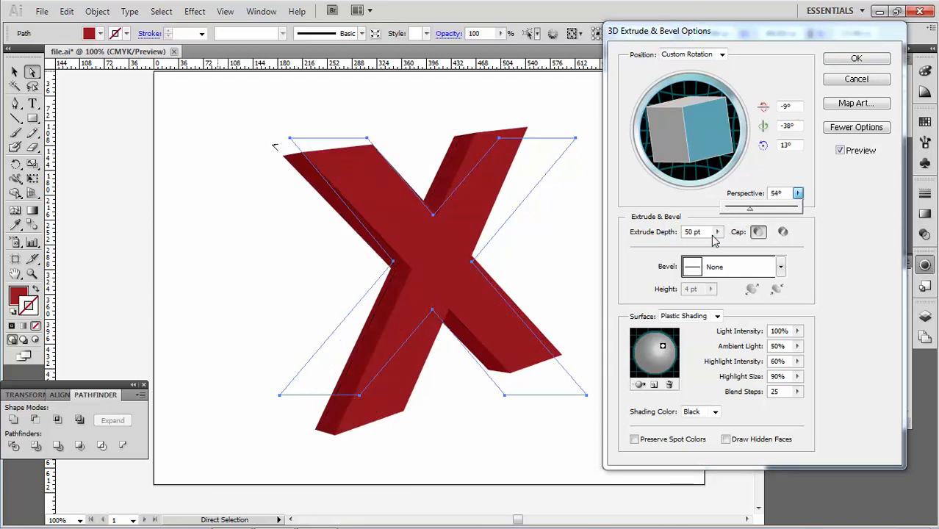
click(716, 232)
mouse_move(648, 252)
mouse_down()
mouse_move(657, 252)
mouse_move(646, 251)
mouse_up()
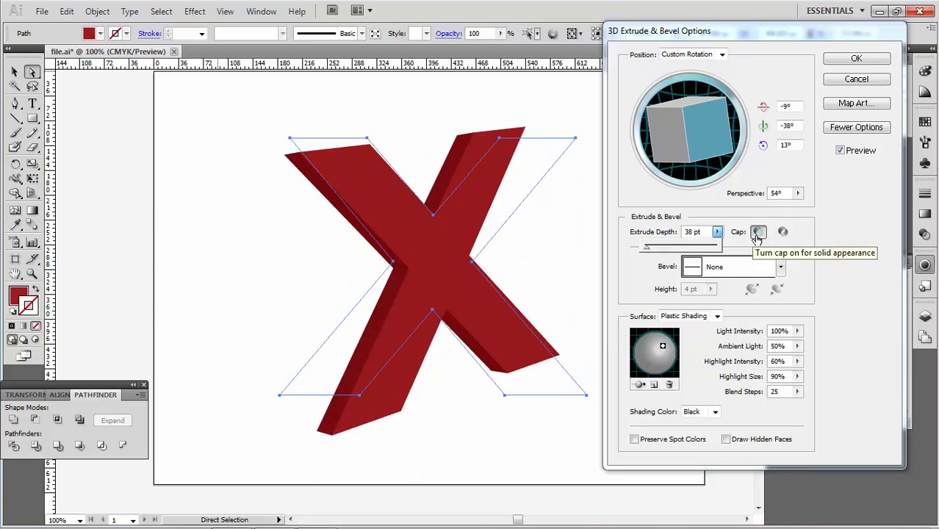
Step: Turn the extrusion cap off and back on
click(782, 233)
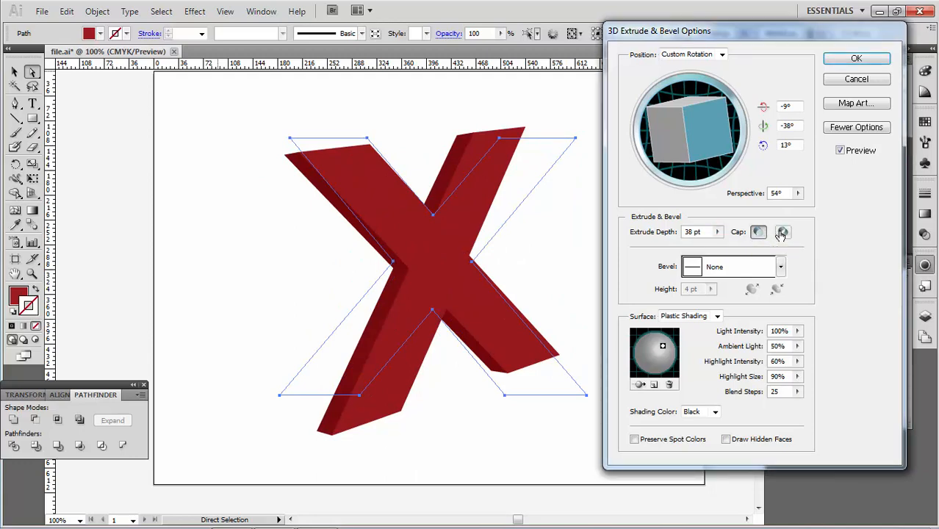
click(782, 233)
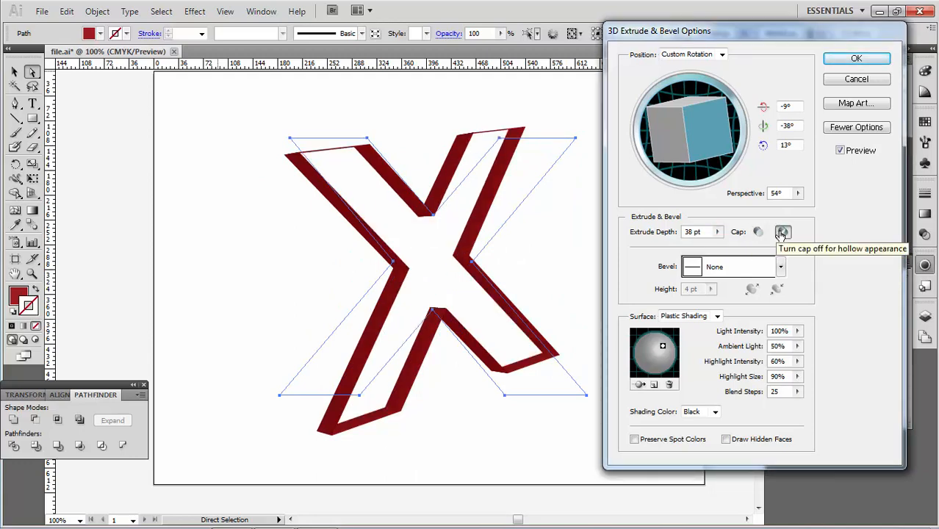
click(761, 232)
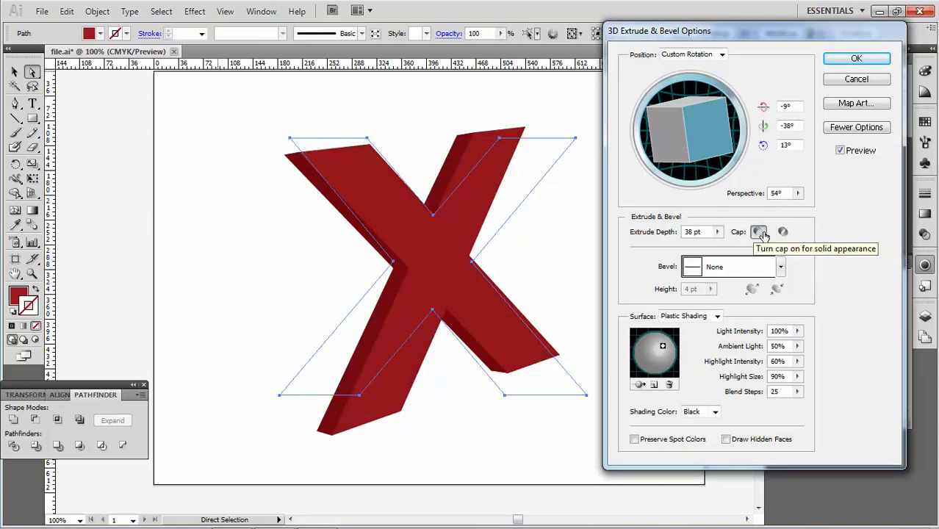
Step: Set the bevel to Classic with a height of 8 pt
click(754, 279)
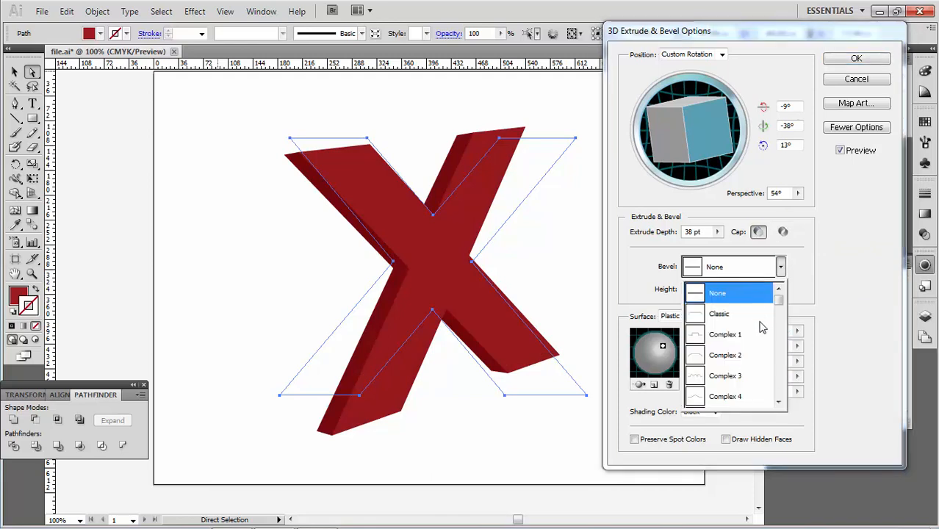
click(738, 317)
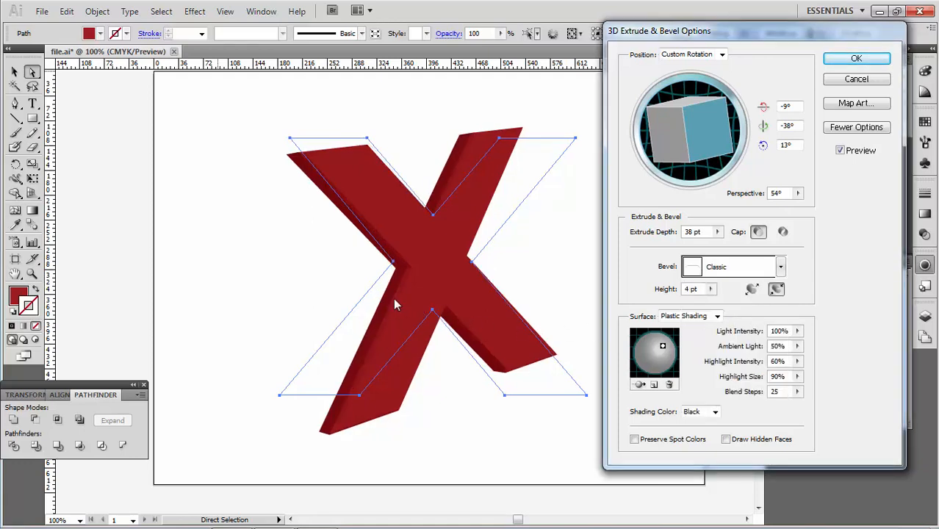
click(711, 290)
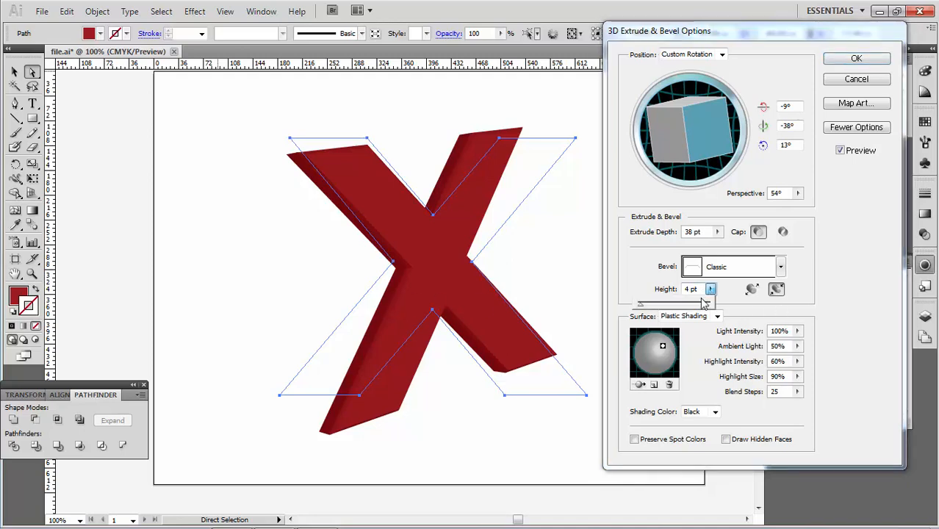
drag(639, 307, 643, 308)
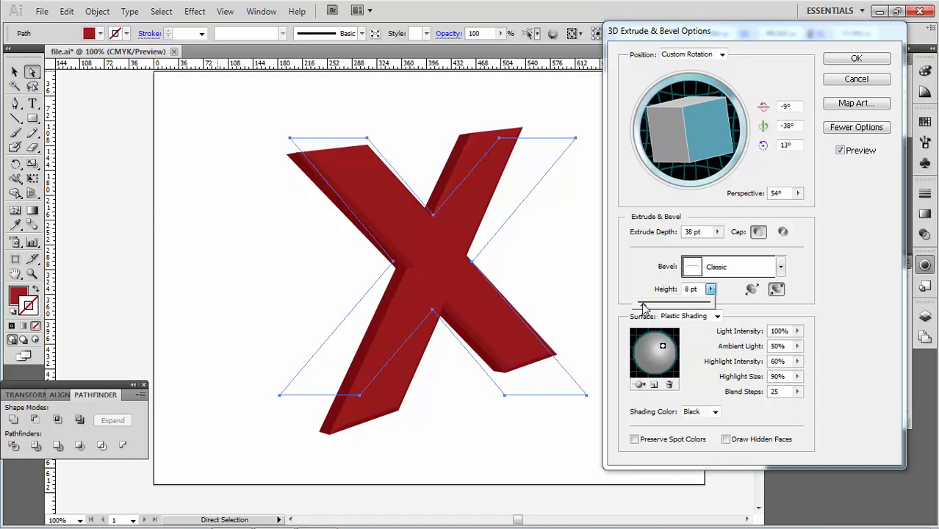
Step: Switch the bevel to Jaggy and set the extrude depth to 423 pt
click(779, 267)
drag(780, 304, 779, 351)
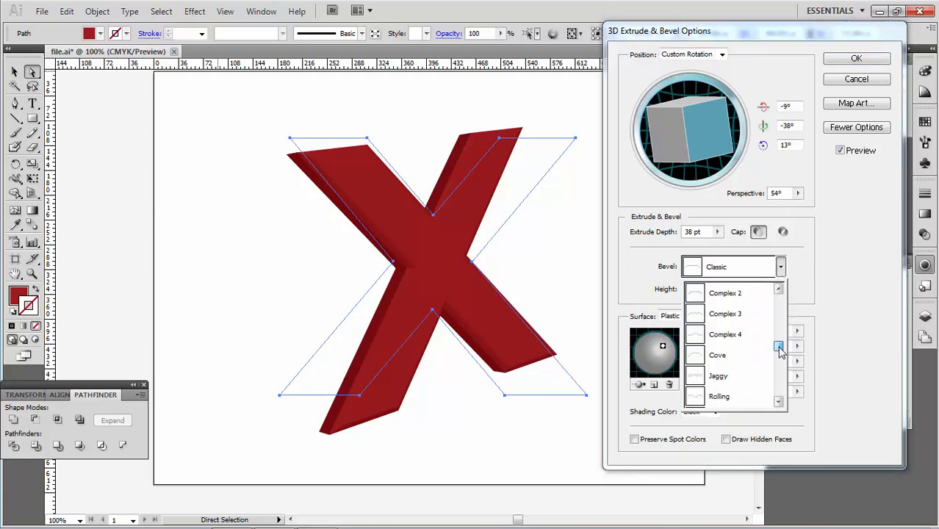
click(719, 376)
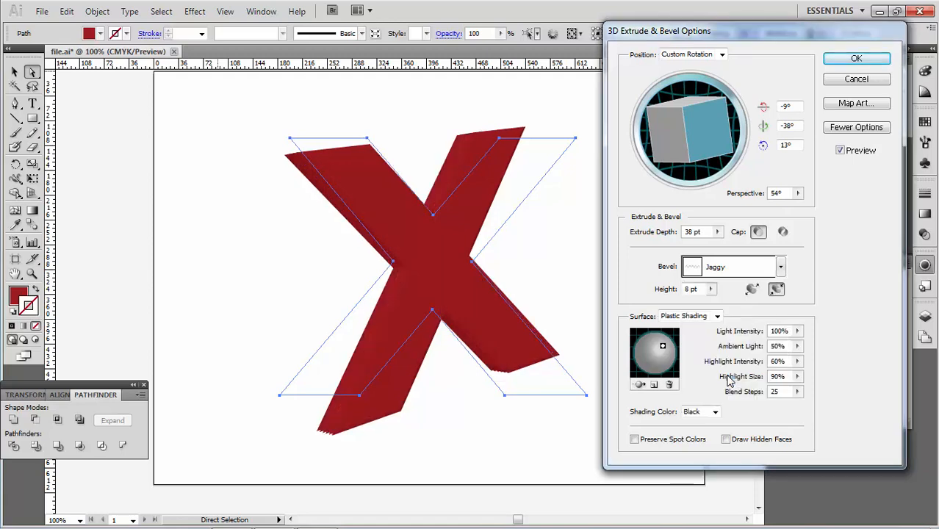
click(717, 232)
drag(649, 250, 661, 252)
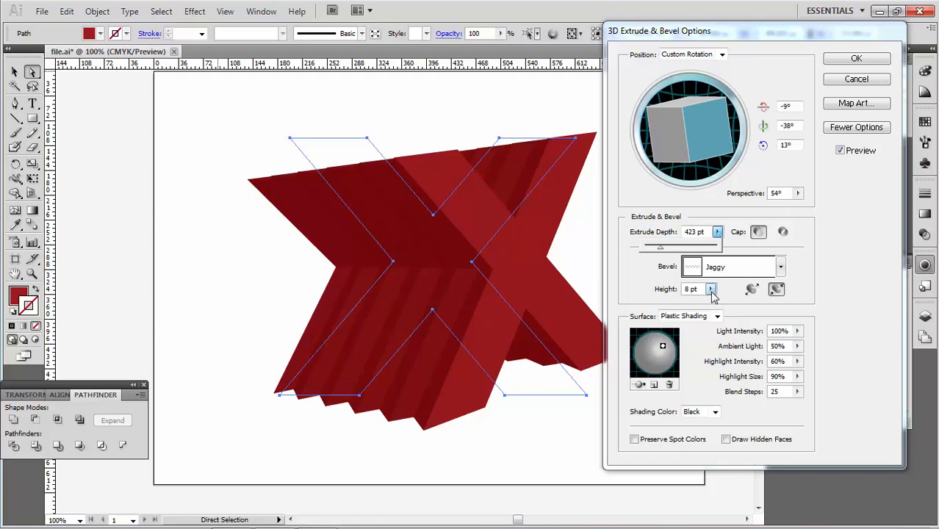
Step: Set the bevel height to 16 pt and switch the bevel back to Classic
click(674, 309)
drag(710, 288, 650, 308)
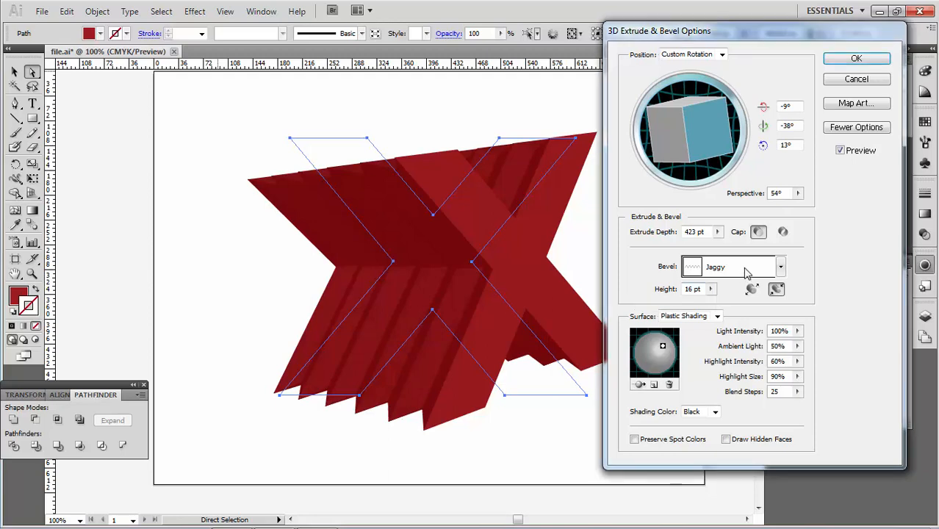
click(742, 274)
click(750, 293)
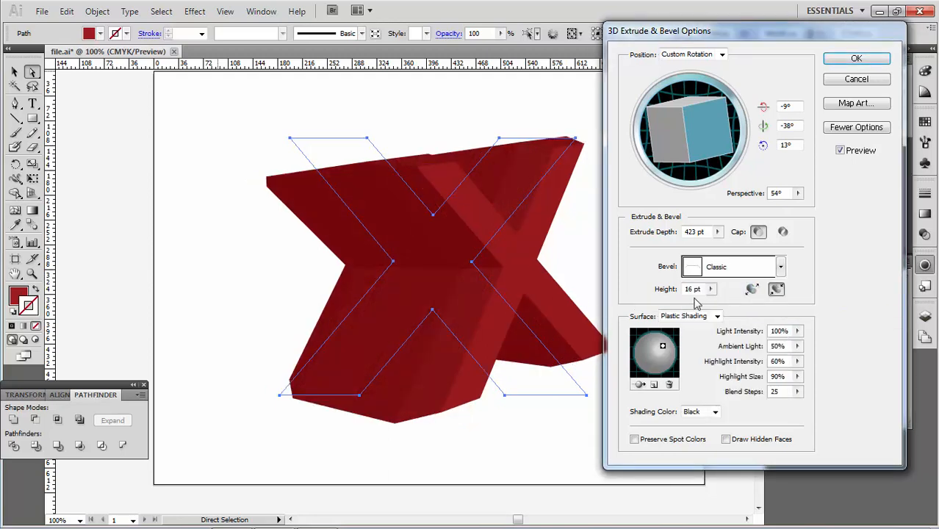
Step: Set the bevel height to 4 pt and the extrude depth to 50 pt
click(670, 292)
text(4)
click(668, 233)
text(50)
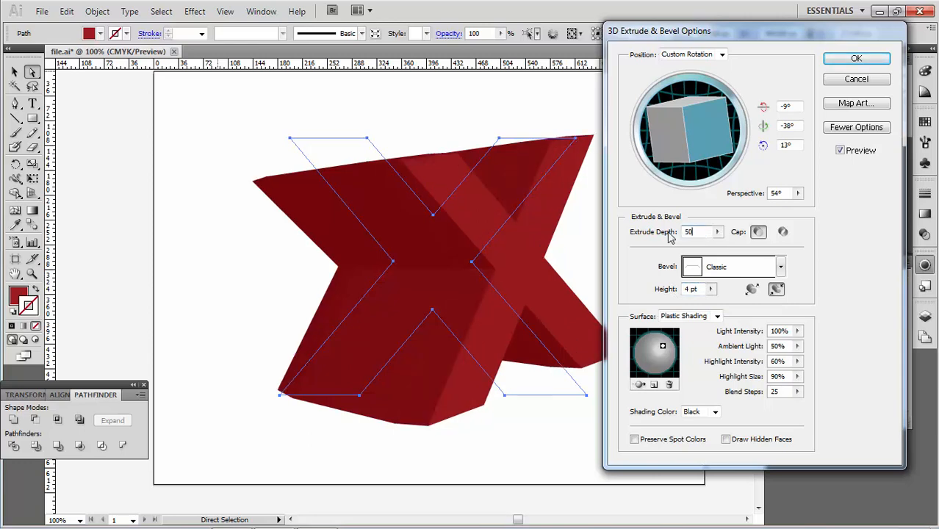
click(869, 275)
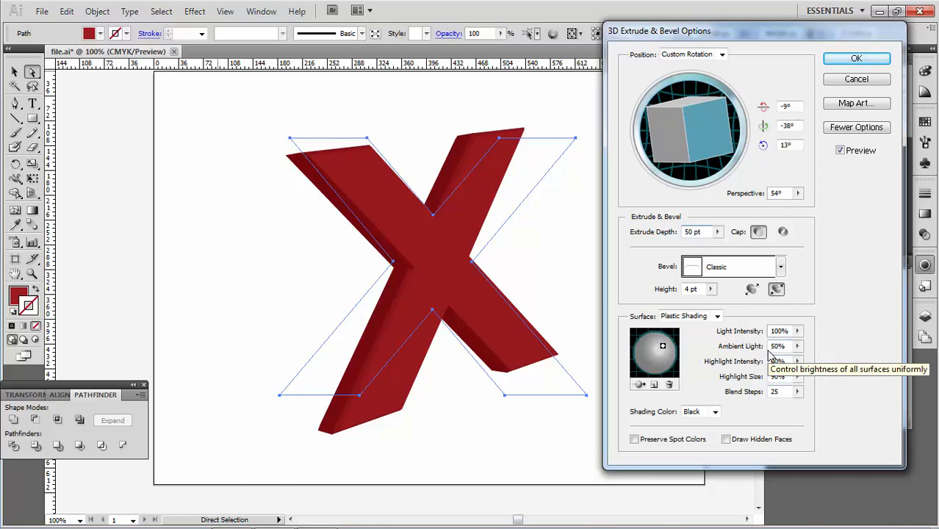
Step: Nudge the light position on the shading sphere and set the light intensity to 20%
click(859, 129)
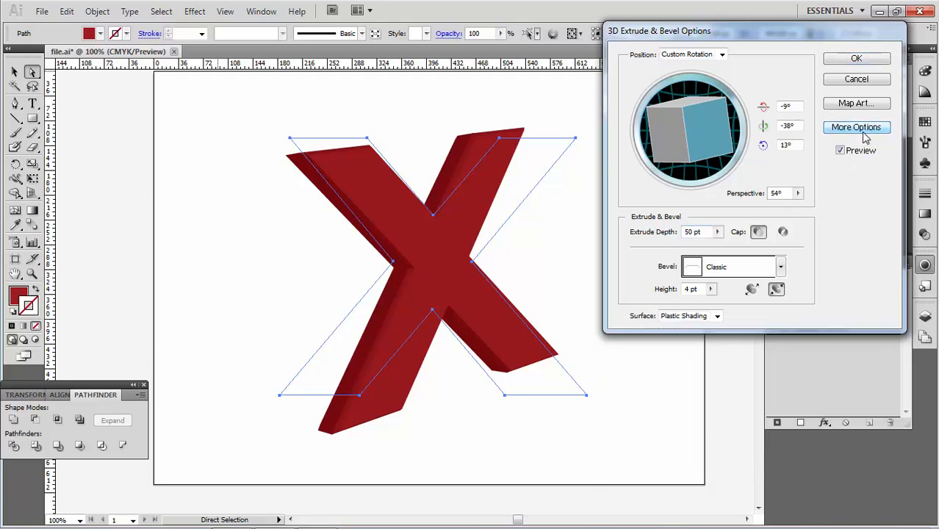
click(859, 129)
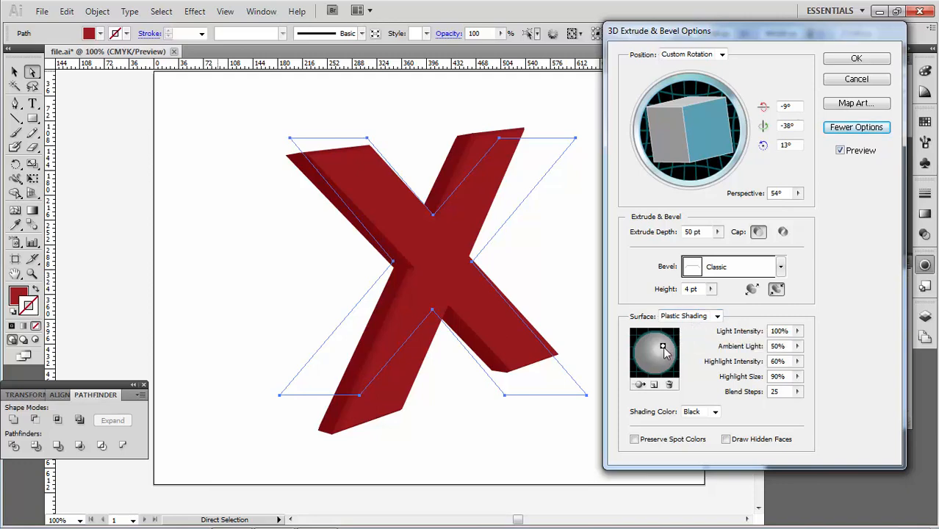
mouse_move(663, 350)
mouse_down()
mouse_move(653, 358)
mouse_move(668, 358)
mouse_move(662, 346)
mouse_up()
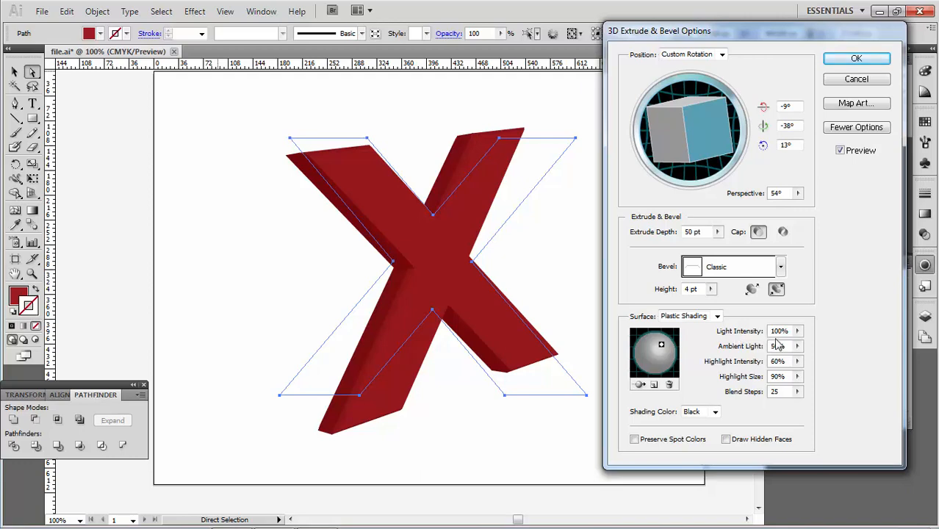
click(742, 332)
text(20)
key(Tab)
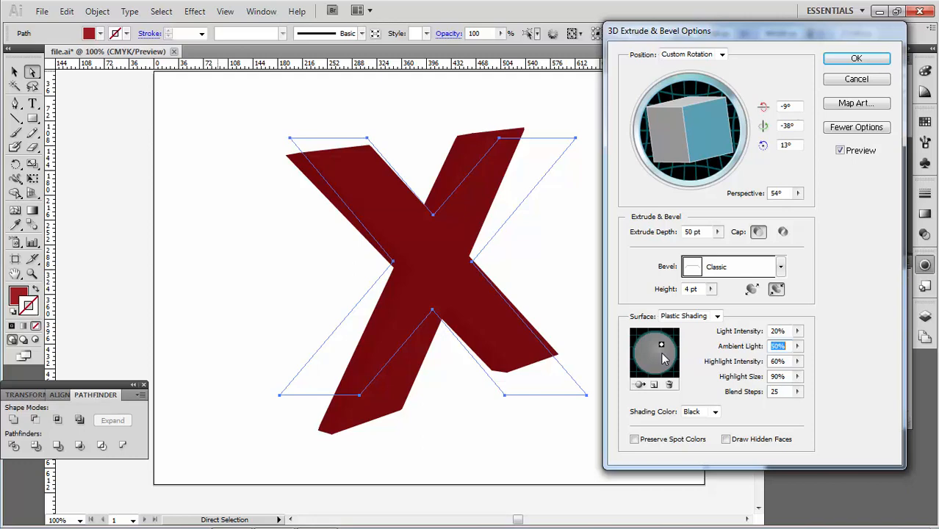
Step: Set the light intensity to 100% and the ambient light to 0%
key(shift+Tab)
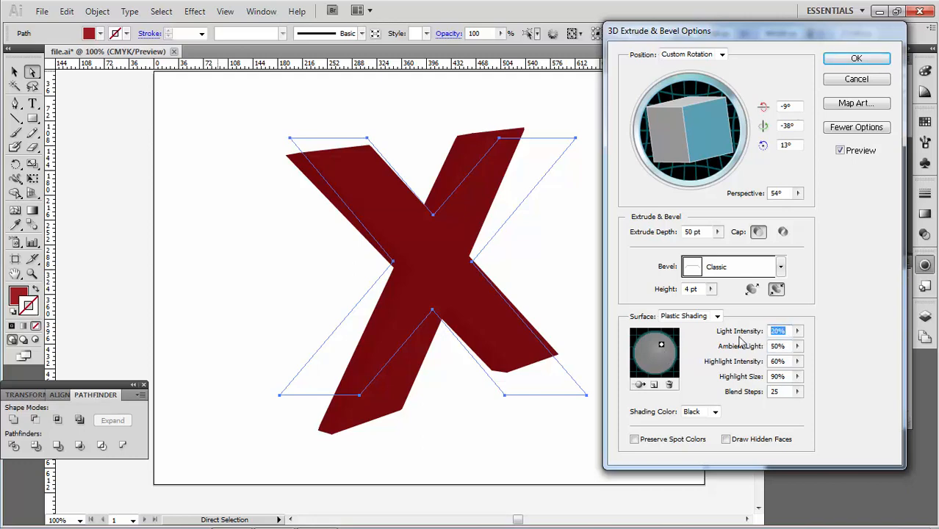
text(100)
key(Tab)
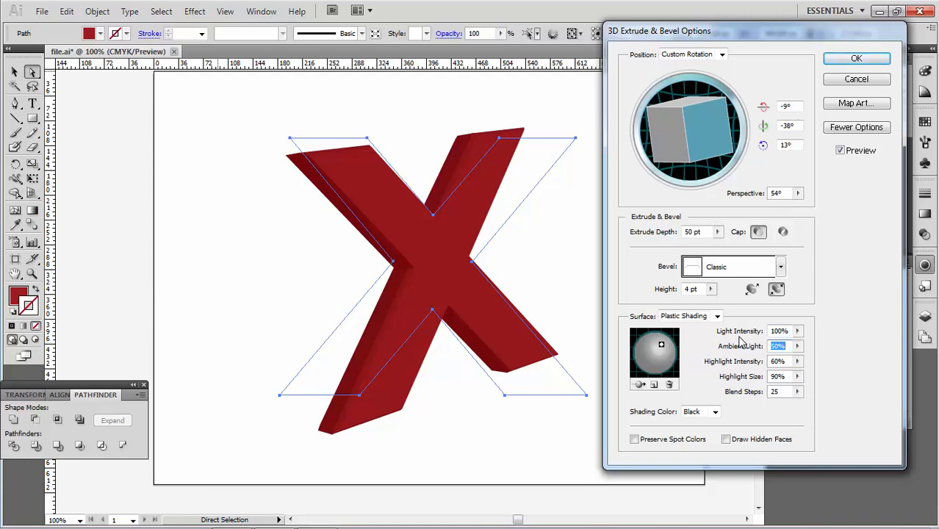
text(100)
key(Tab)
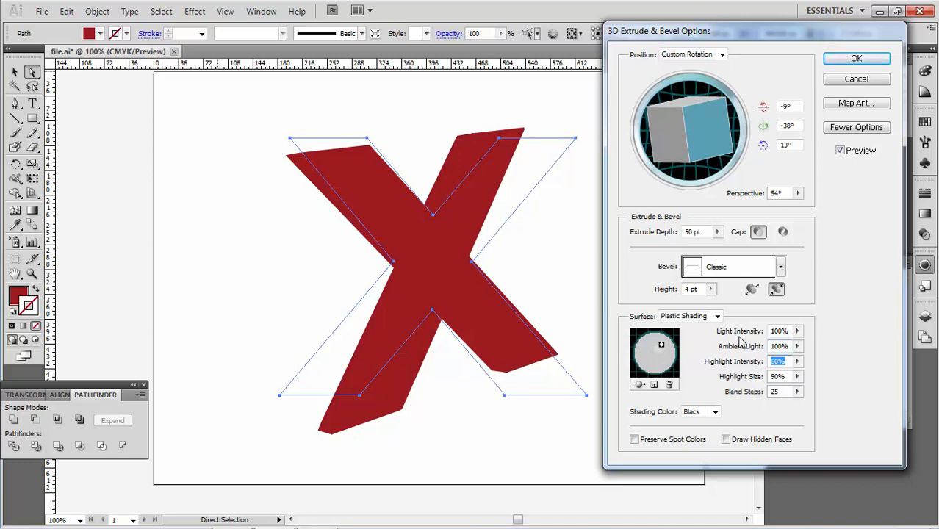
drag(791, 347, 742, 348)
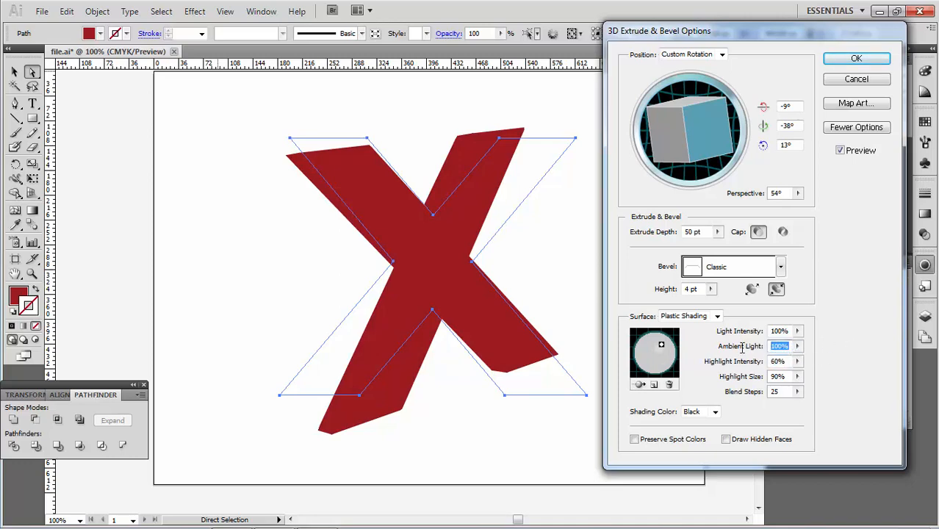
text(0)
key(Tab)
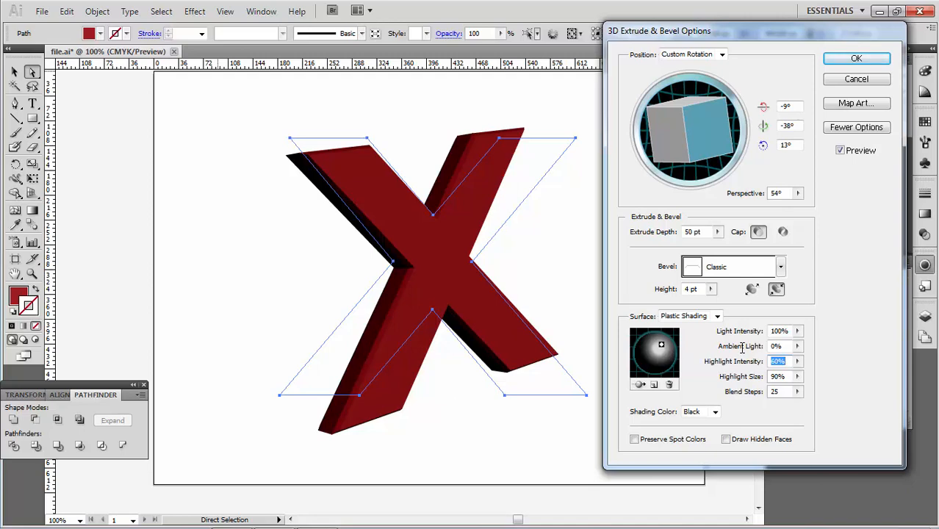
Step: Set the highlight intensity and highlight size both to 100%
text(100)
key(Tab)
text(100)
key(Tab)
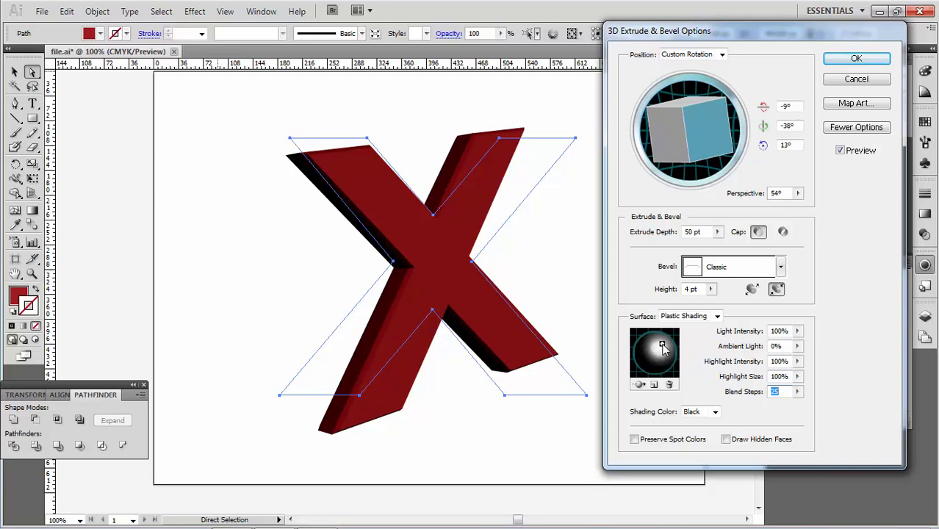
Step: Add a second light to the shading sphere and move it near the sphere's lower edge
click(654, 385)
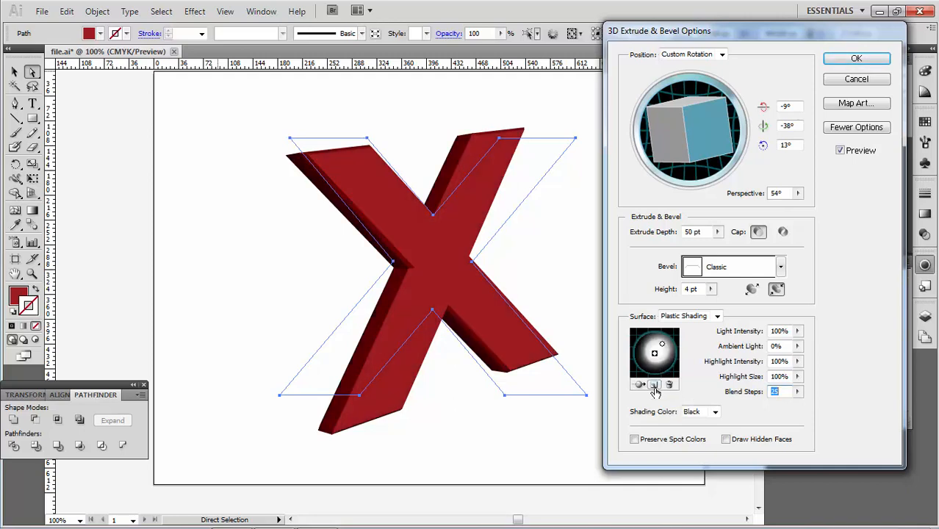
drag(654, 353, 661, 372)
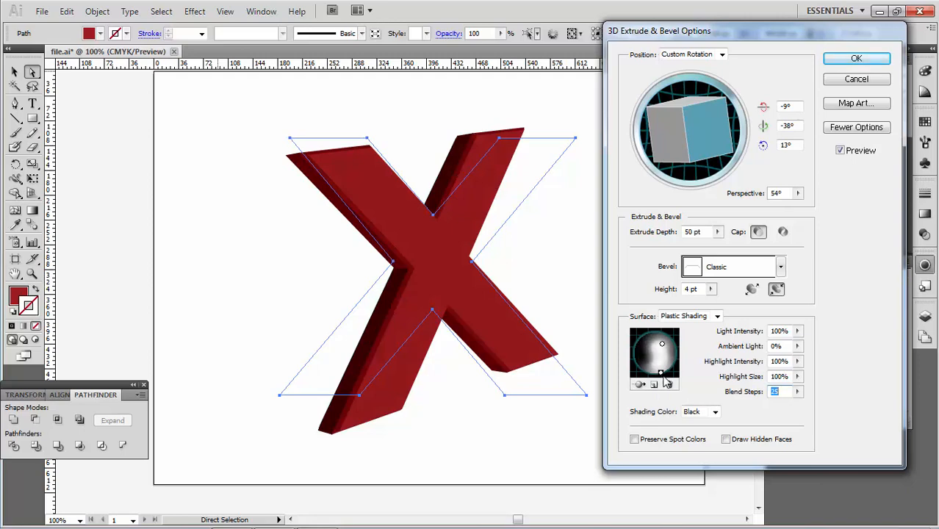
drag(660, 373, 661, 372)
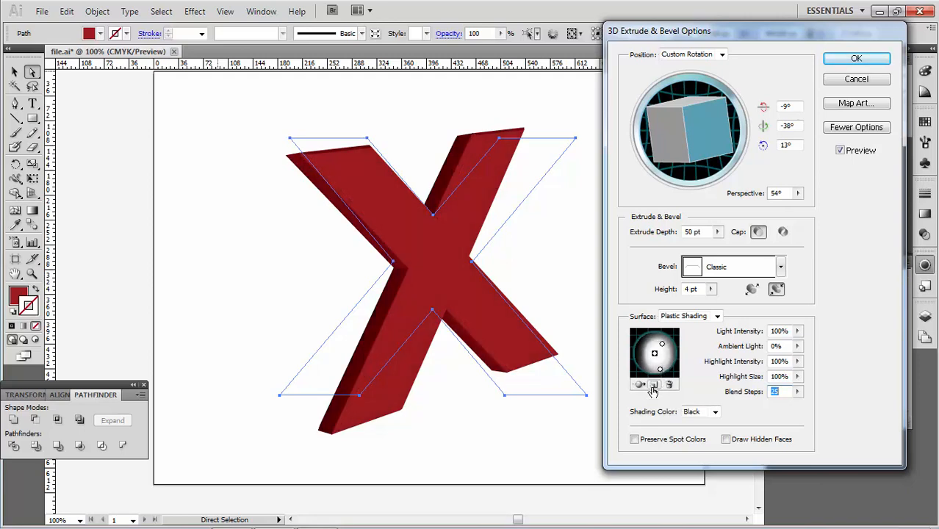
Step: Add a third light, send it behind the object, and place it on the left side of the sphere
click(653, 386)
drag(653, 354, 638, 360)
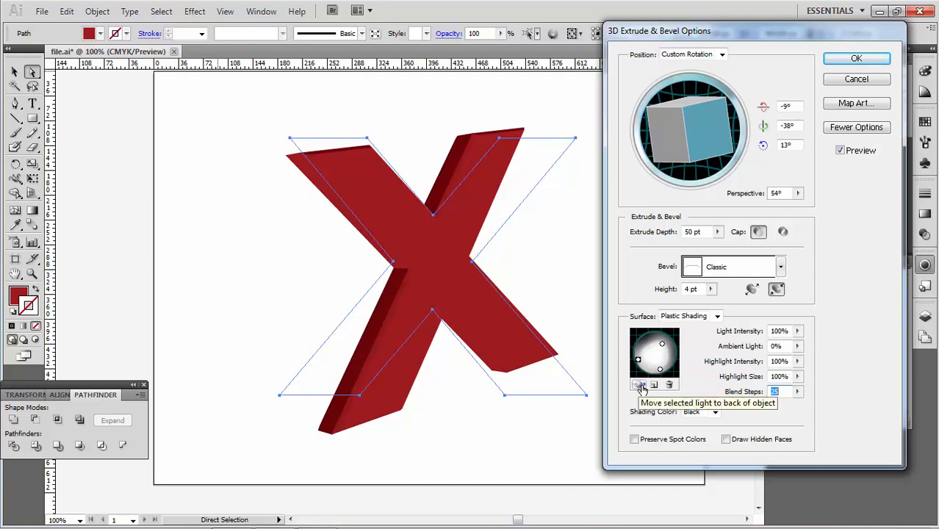
click(640, 384)
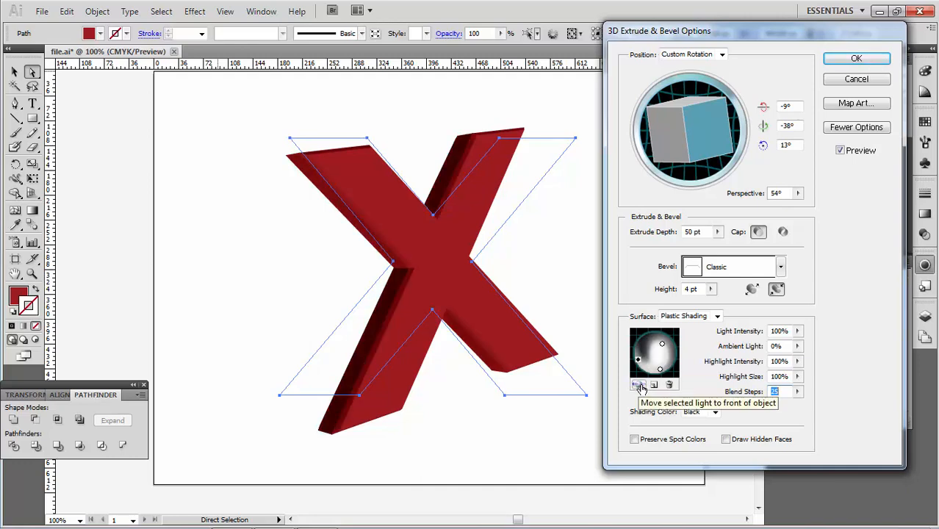
mouse_move(637, 359)
mouse_down()
mouse_move(651, 358)
mouse_move(644, 343)
mouse_up()
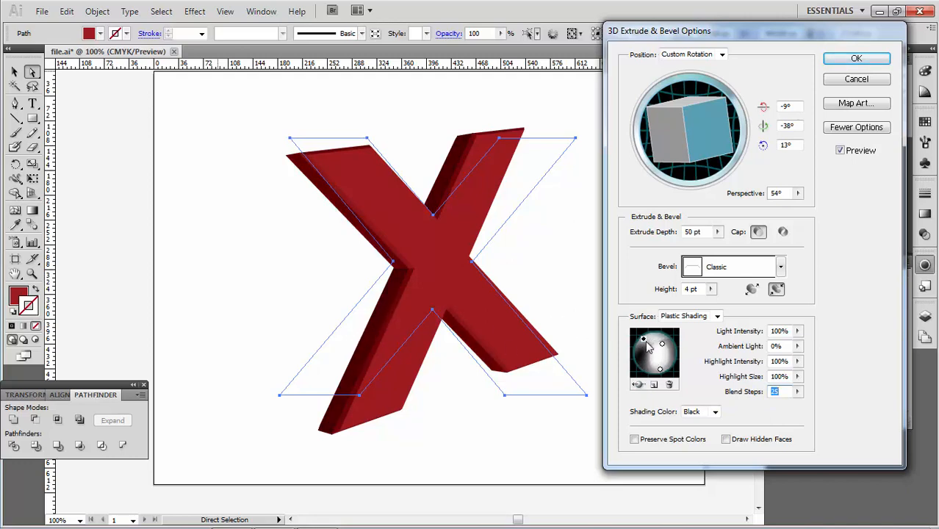
mouse_move(643, 340)
mouse_down()
mouse_move(647, 346)
mouse_move(641, 337)
mouse_up()
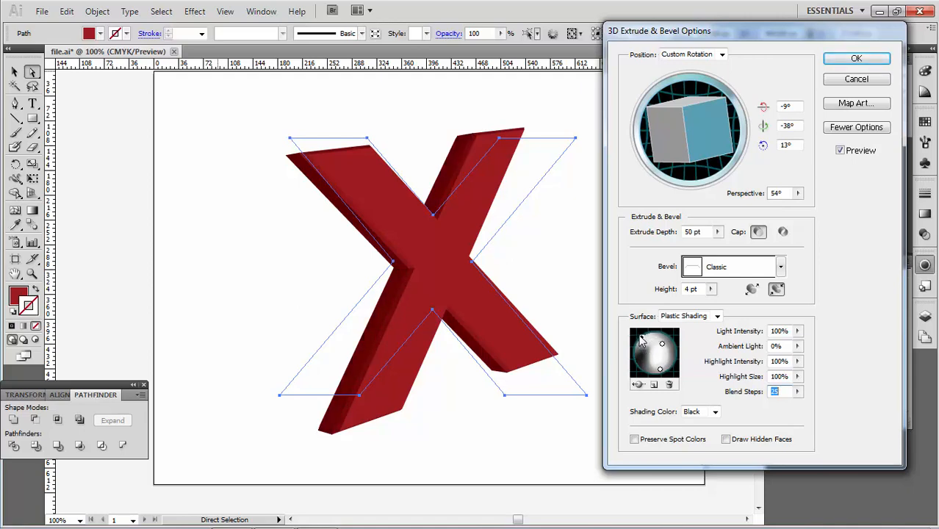
drag(641, 339, 650, 358)
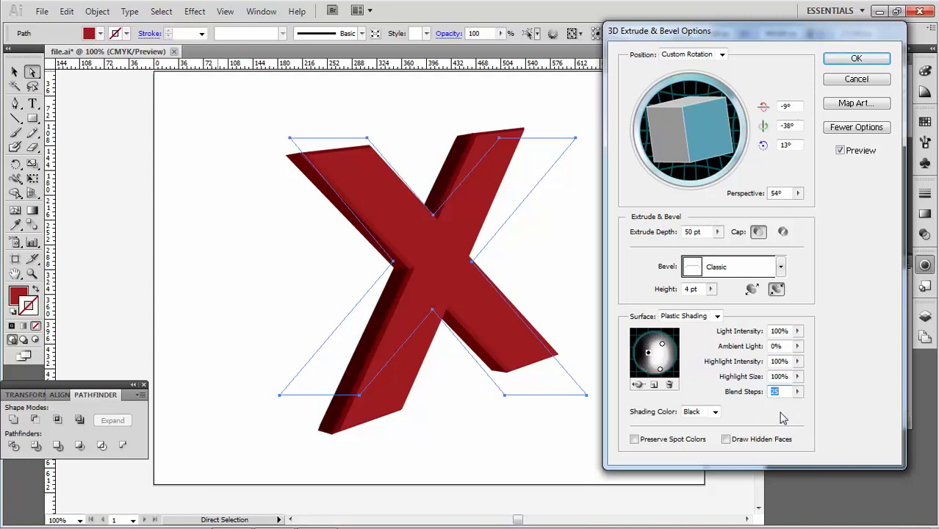
Step: Set the shading color to a custom dark red with brightness 50%
click(693, 414)
click(696, 443)
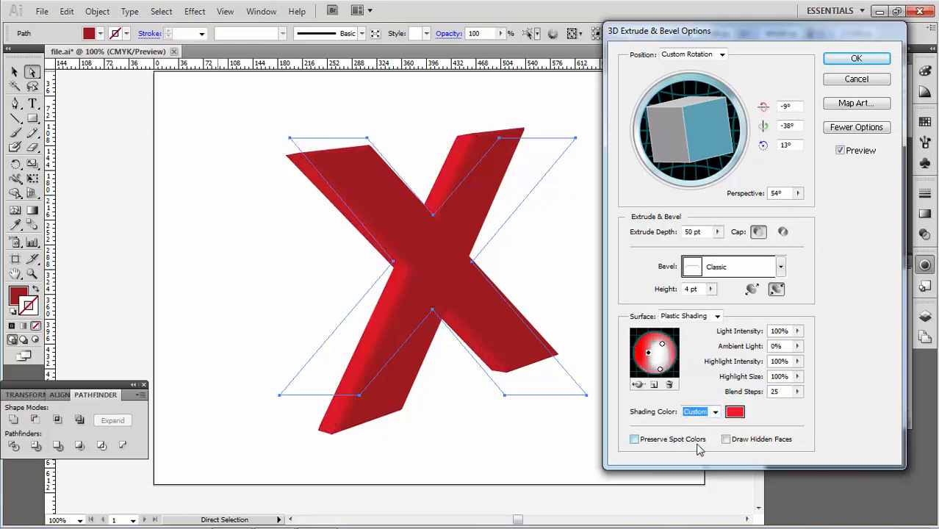
click(735, 412)
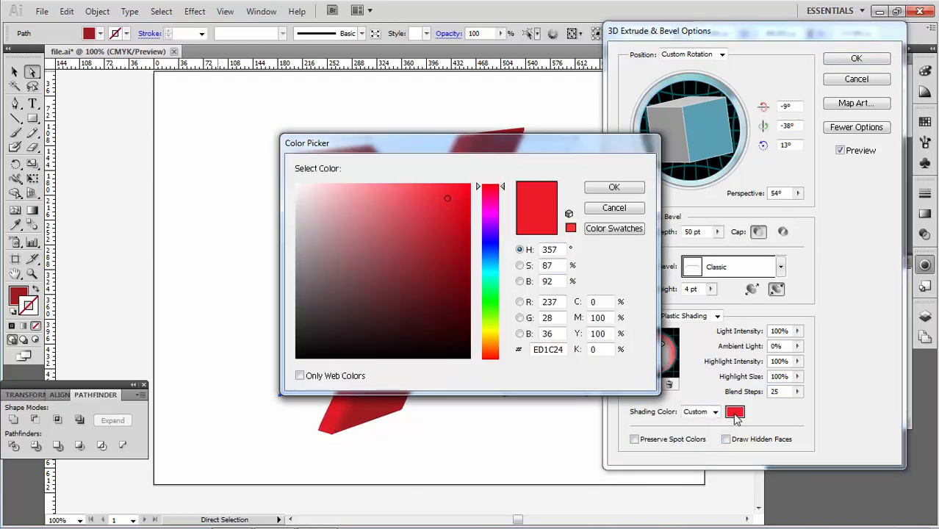
double_click(539, 281)
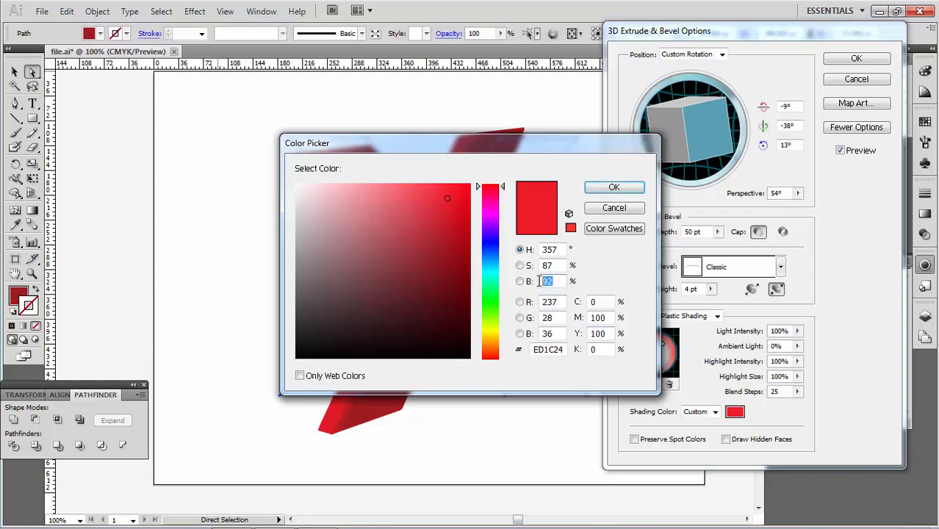
text(20)
click(621, 188)
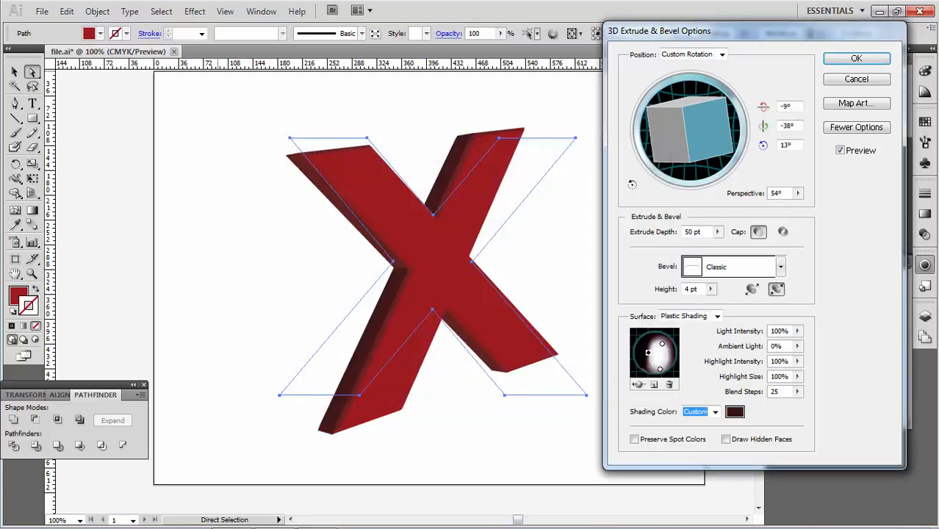
click(734, 411)
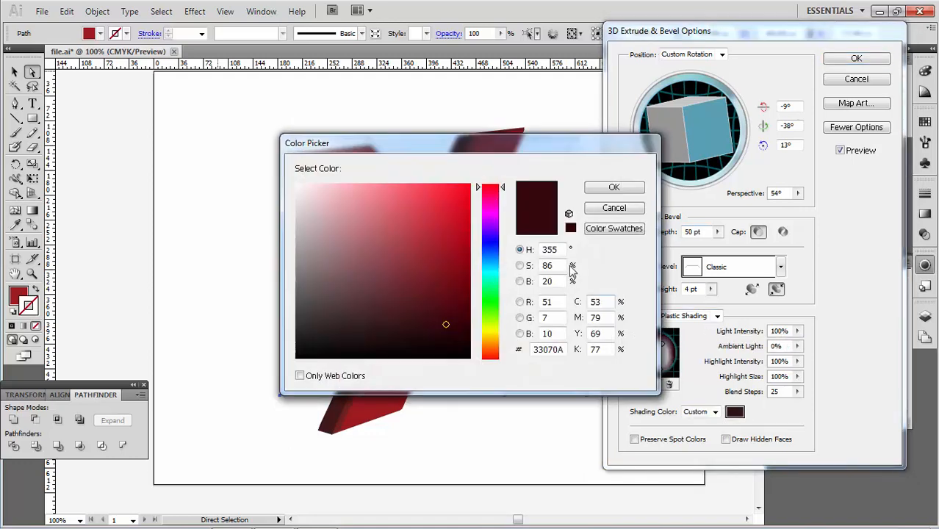
drag(554, 282, 520, 284)
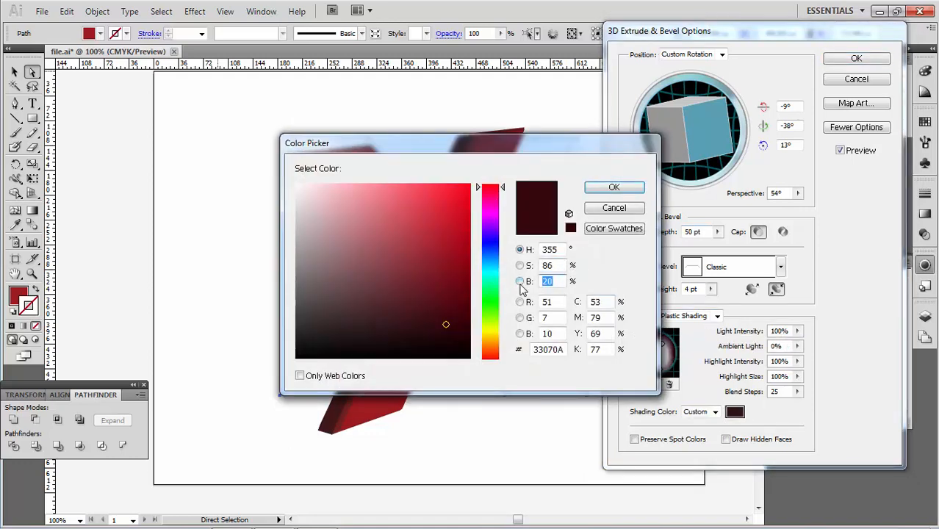
text(50)
click(628, 191)
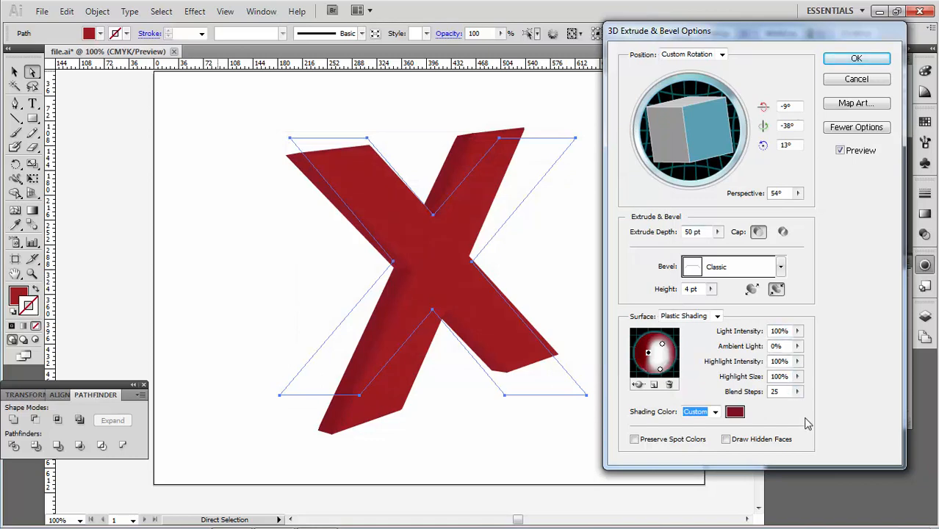
Step: Apply the 3D Extrude & Bevel settings and deselect the X
click(870, 61)
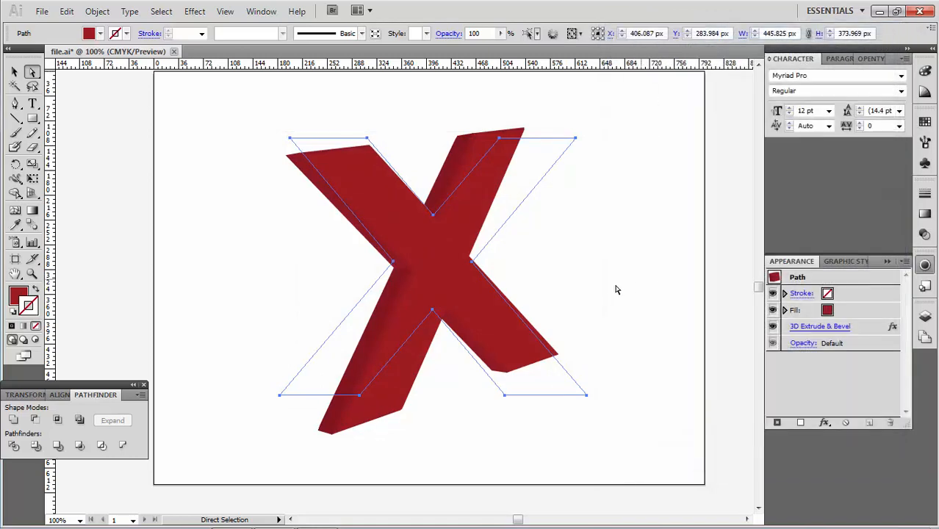
click(619, 290)
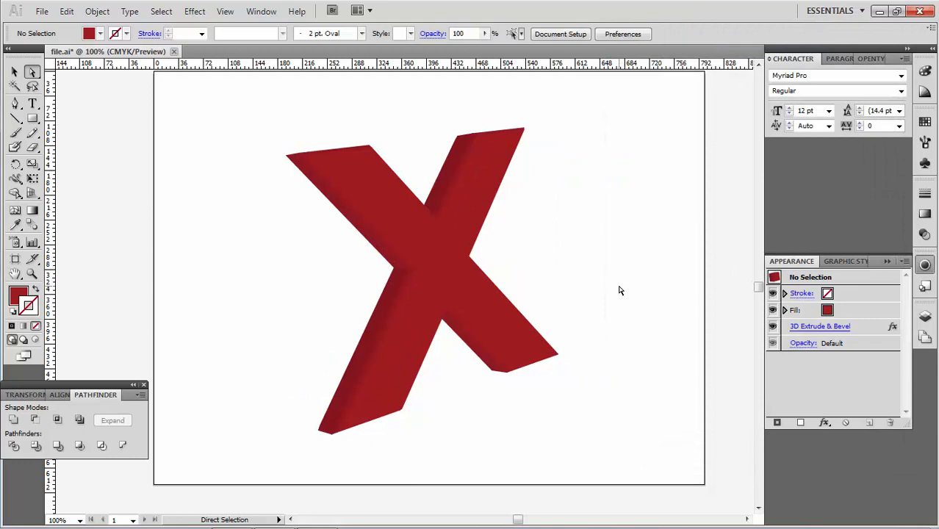
Step: Create a new document
click(41, 11)
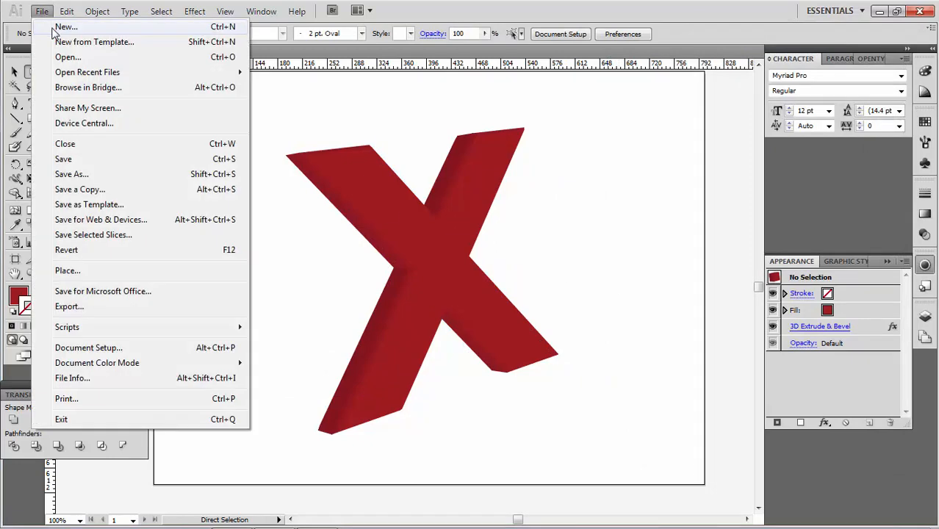
click(59, 25)
click(647, 129)
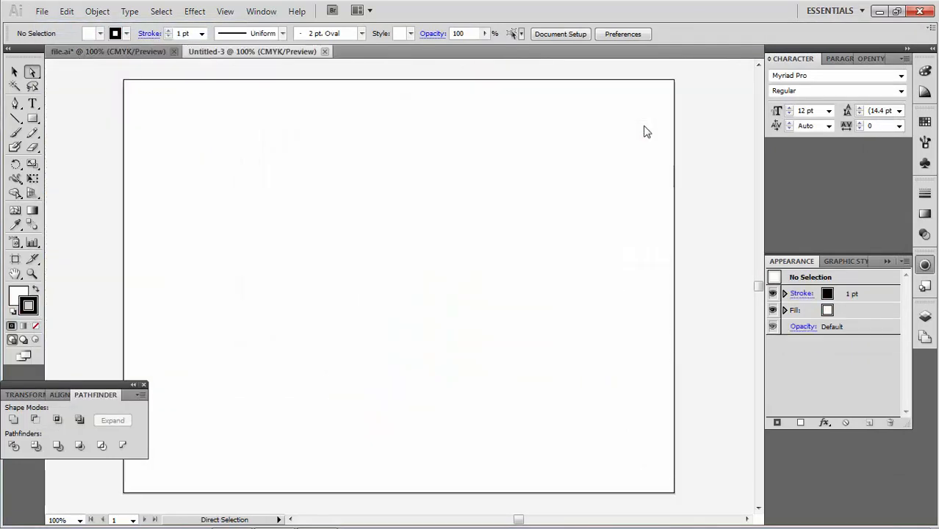
Step: Add the text ADOBE as point type on the new artboard
click(33, 103)
click(232, 265)
text(A)
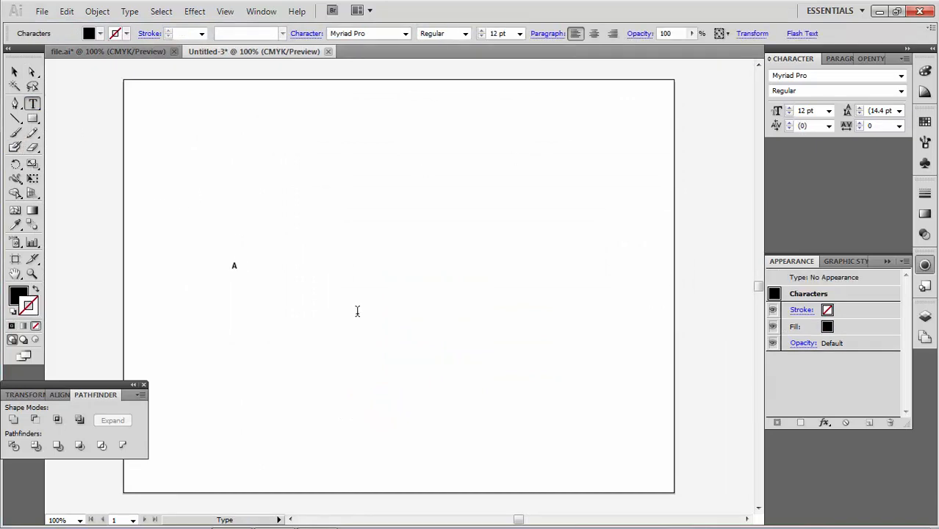
text(DOBE)
key(Escape)
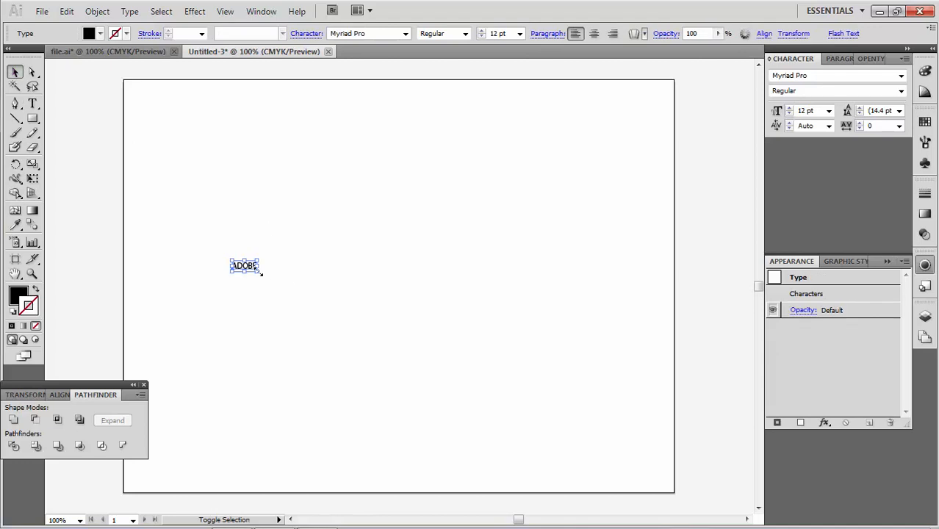
Step: Scale the ADOBE text up to about 214.5 pt and move it toward the artboard's center
drag(259, 272, 674, 439)
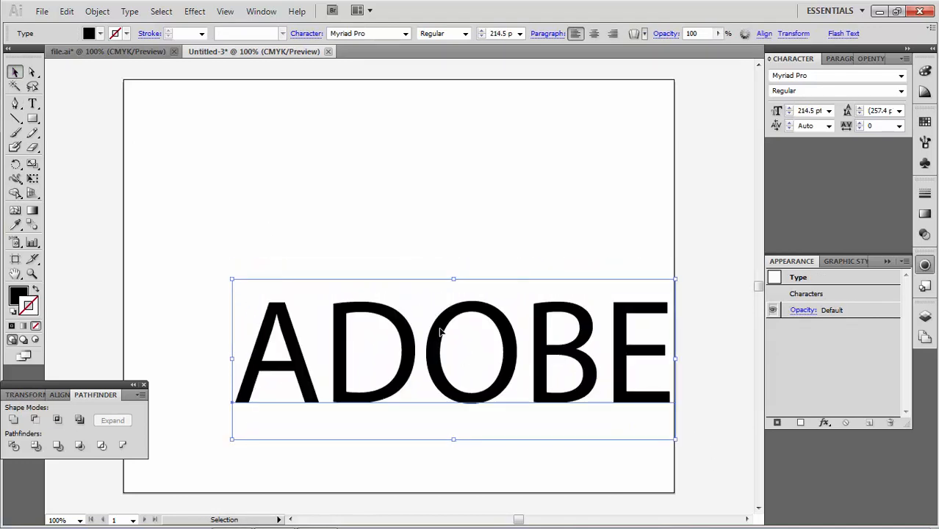
drag(445, 334, 382, 256)
Step: Set the text's font style to Bold and fill it with dark grey 474747
click(465, 33)
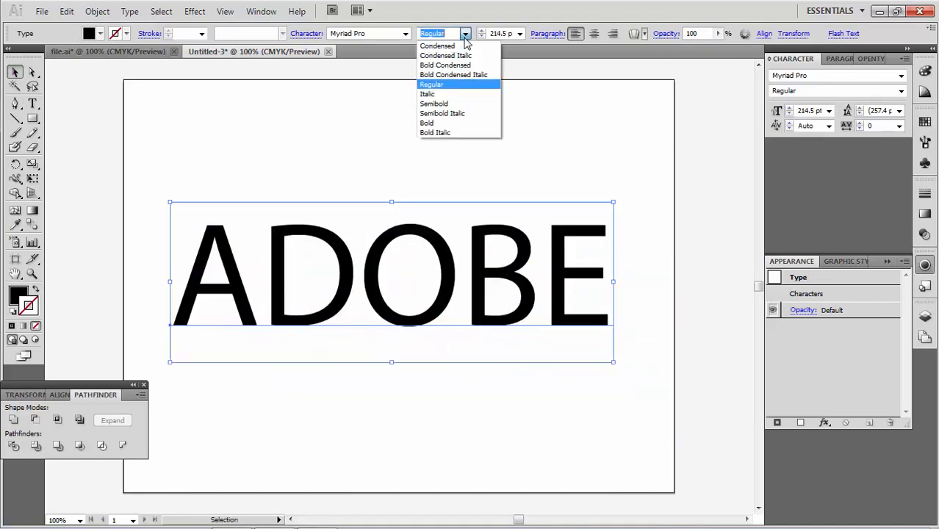
click(449, 123)
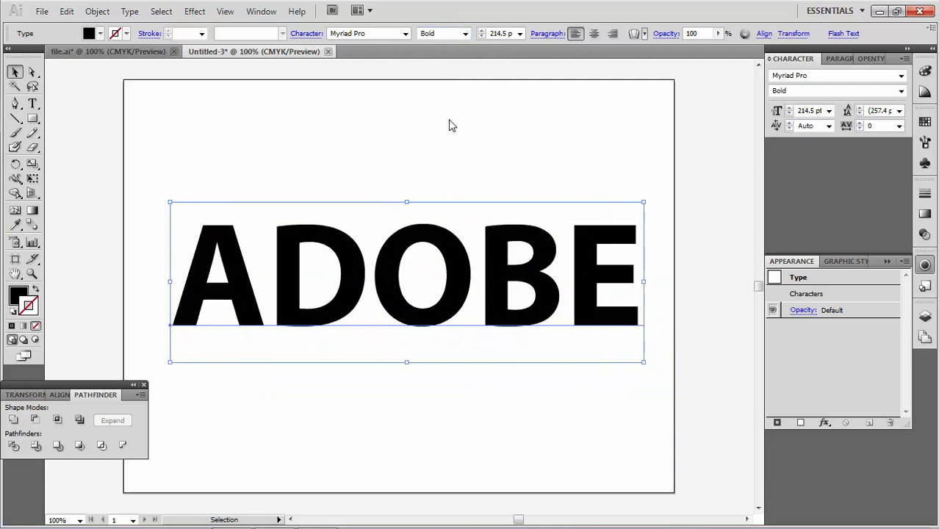
double_click(19, 295)
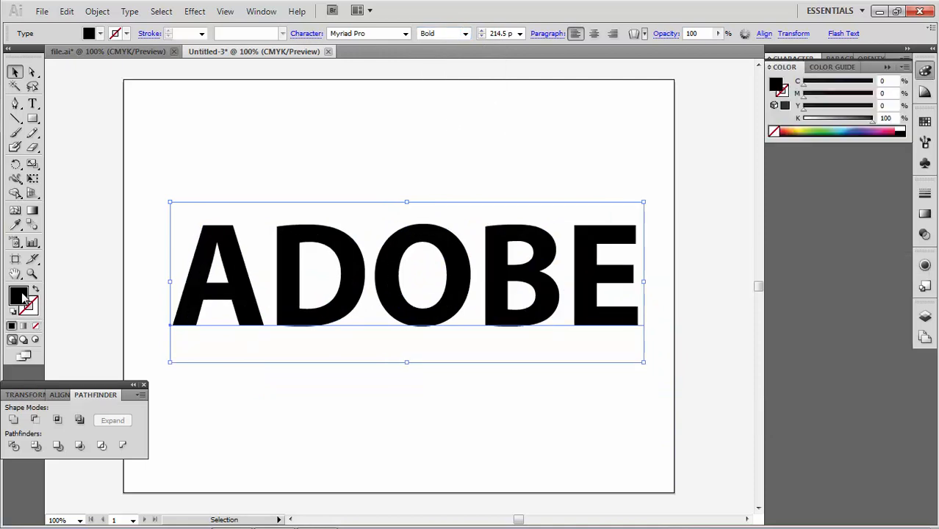
drag(305, 297, 287, 309)
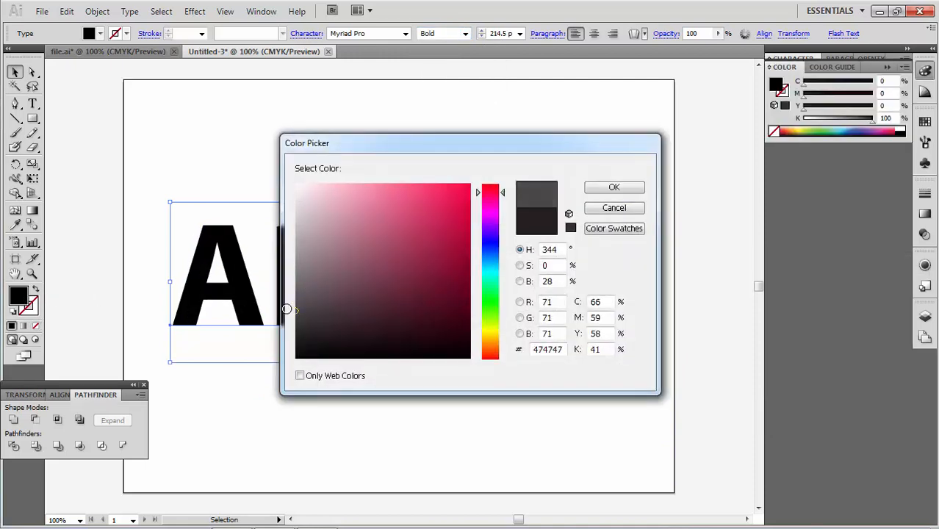
click(621, 188)
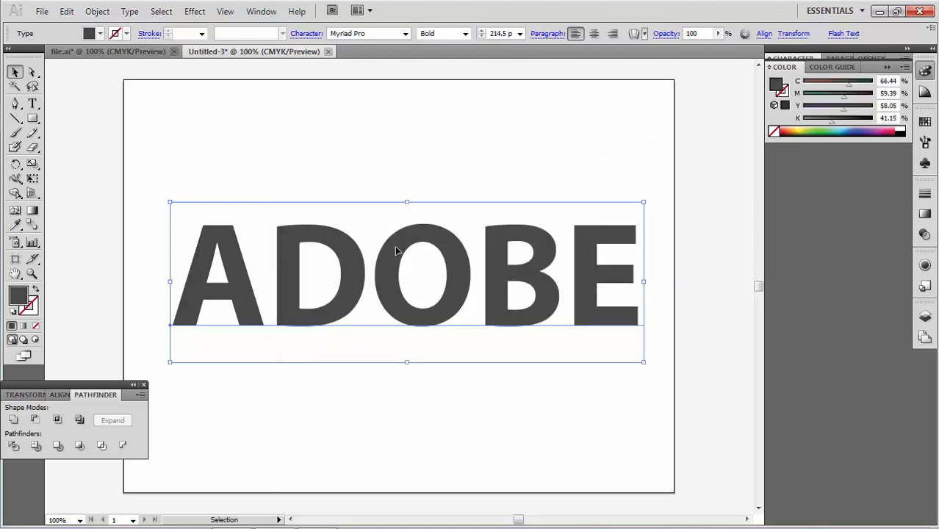
Step: Apply the 3D Extrude & Bevel effect to the ADOBE text with preview turned on
click(199, 12)
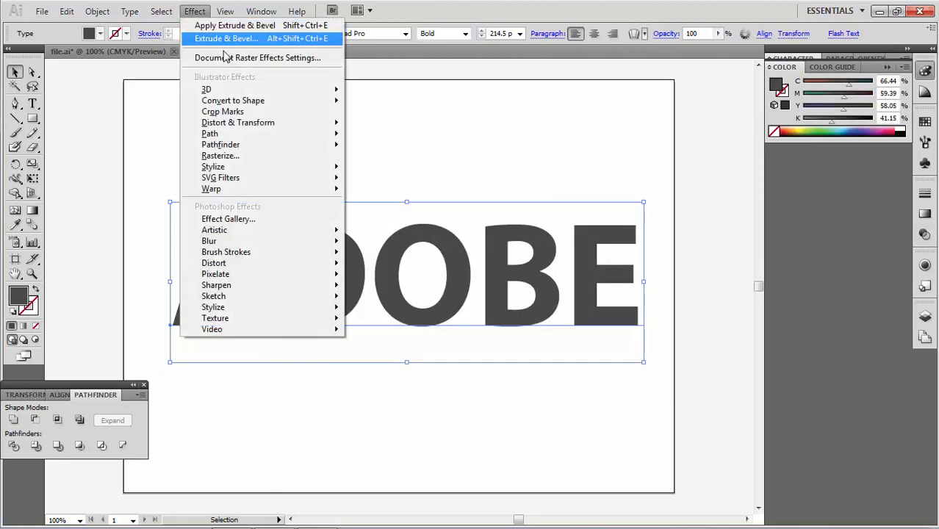
mouse_move(232, 91)
click(379, 94)
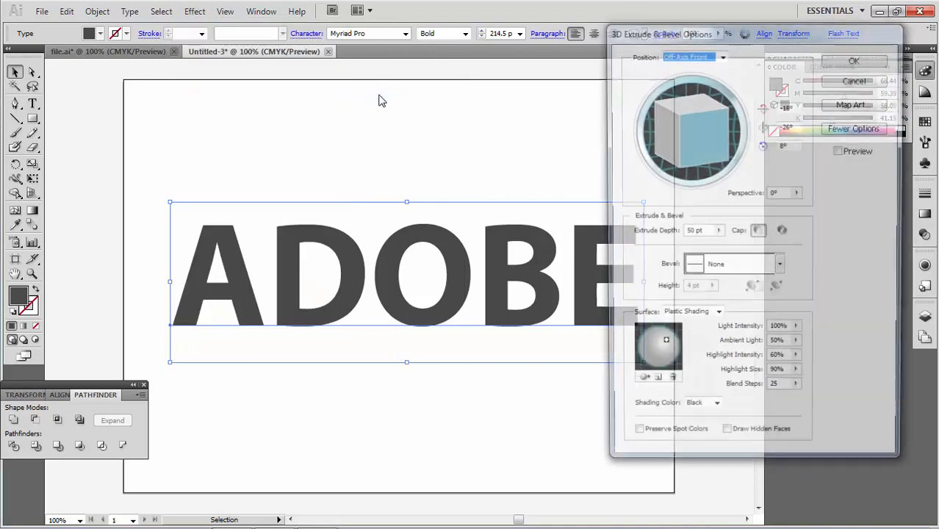
click(852, 155)
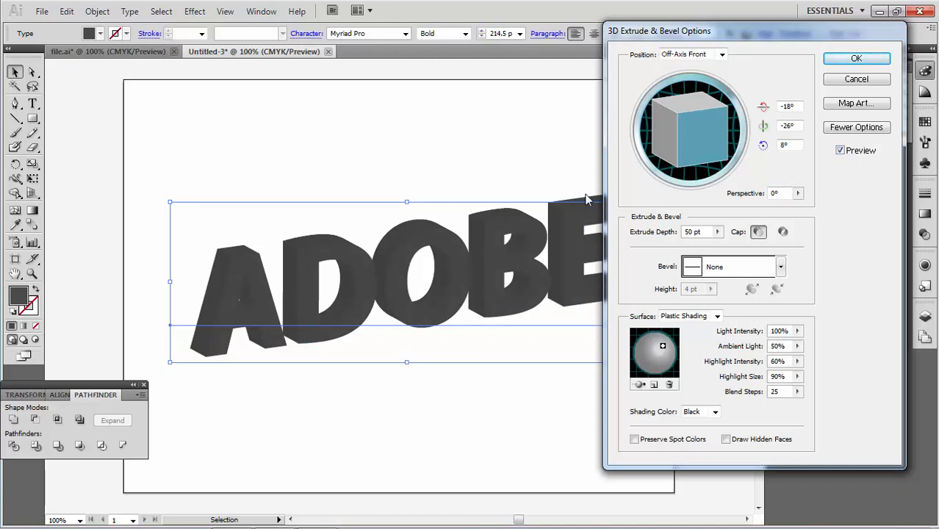
Step: Set the Y and Z rotation angles to 0°
click(791, 125)
text(0)
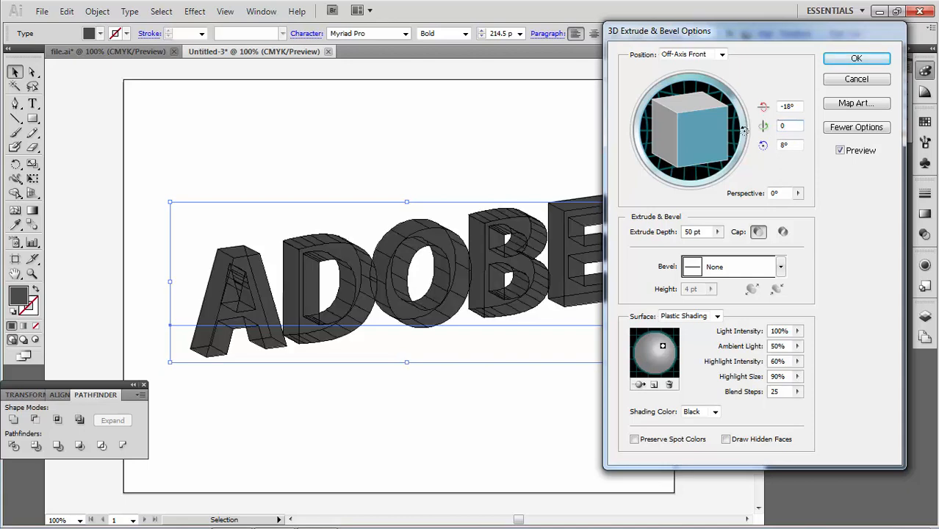
key(Tab)
text(0)
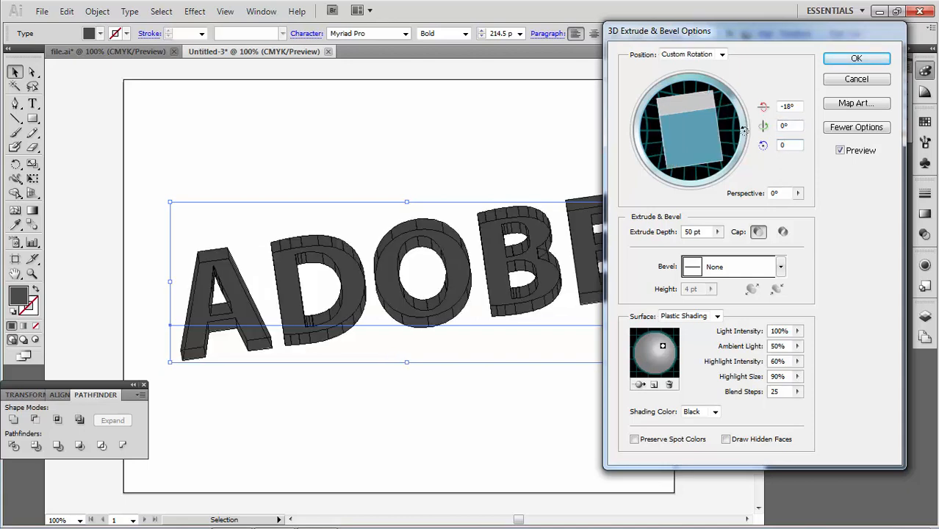
key(Tab)
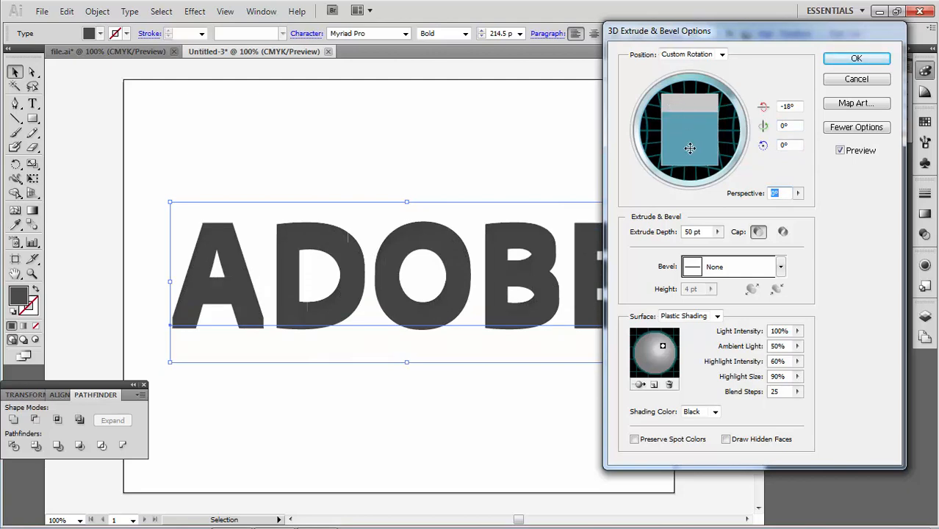
Step: Tilt the cube to about 20° on the X axis, set perspective to 50°, and nudge Y rotation to -1°
drag(690, 119, 695, 89)
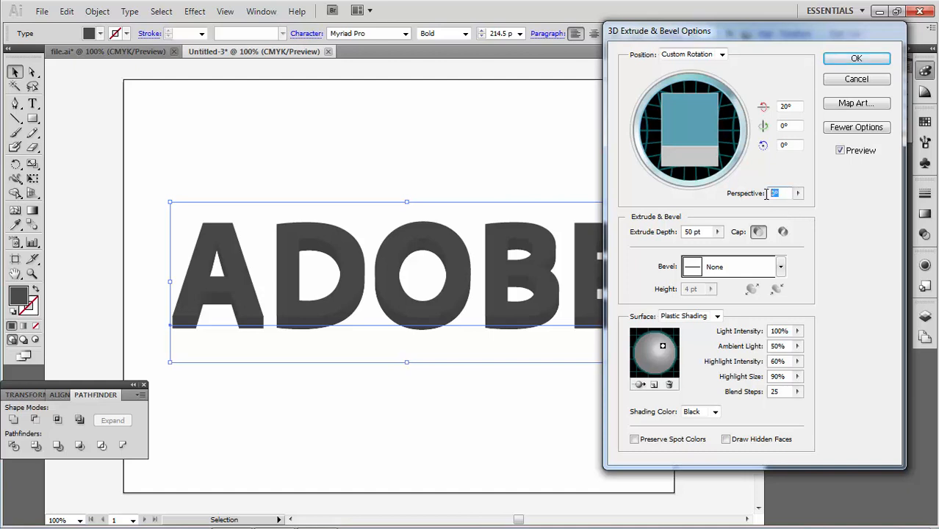
text(50)
key(Tab)
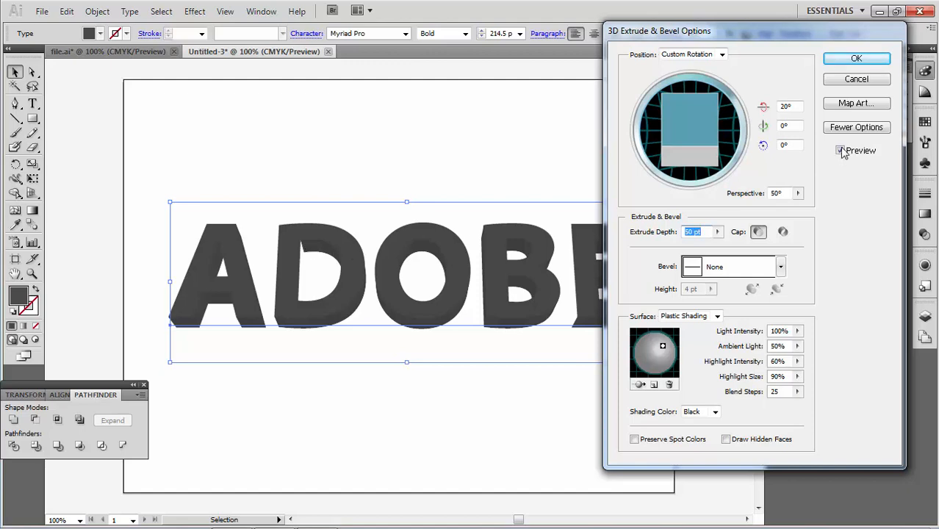
click(786, 126)
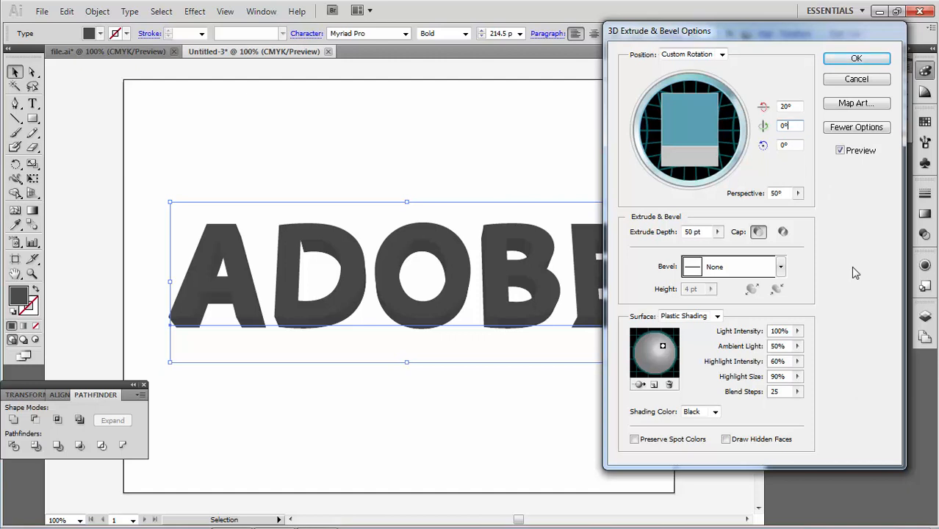
key(Down)
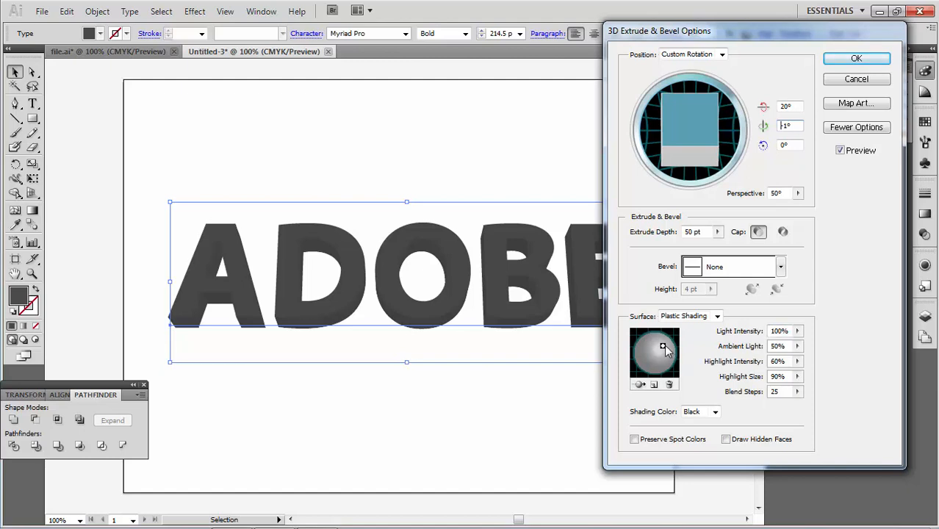
Step: Reposition the light and set ambient light to 0%, highlight intensity to 100% and highlight size to 100%
drag(665, 347, 667, 343)
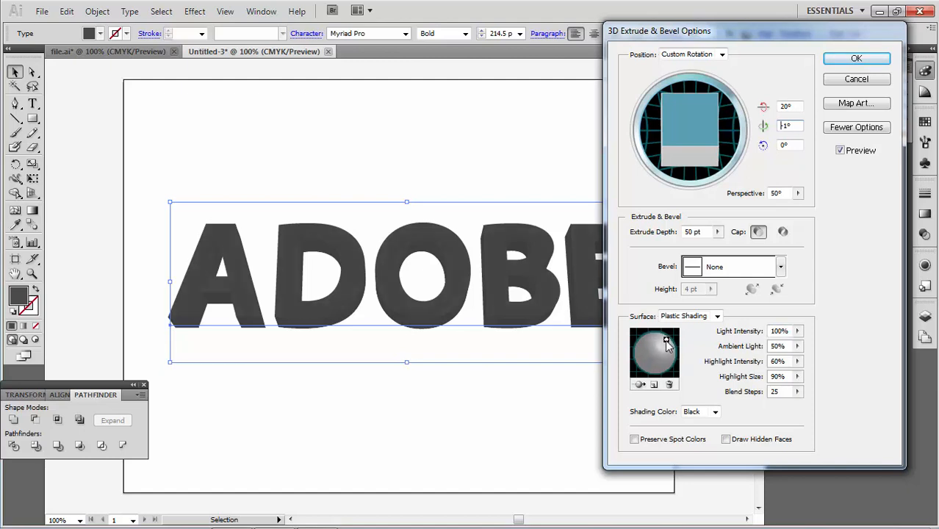
drag(792, 350, 744, 354)
text(0)
key(Tab)
text(100)
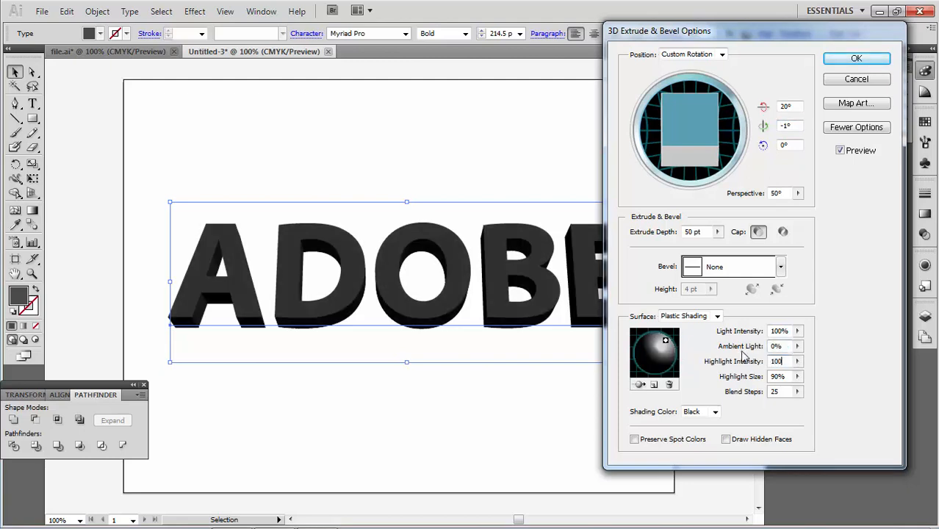
key(Tab)
text(100)
key(Tab)
Step: Add a second light, move it toward the bottom of the shading sphere, and set blend steps to 100
click(654, 385)
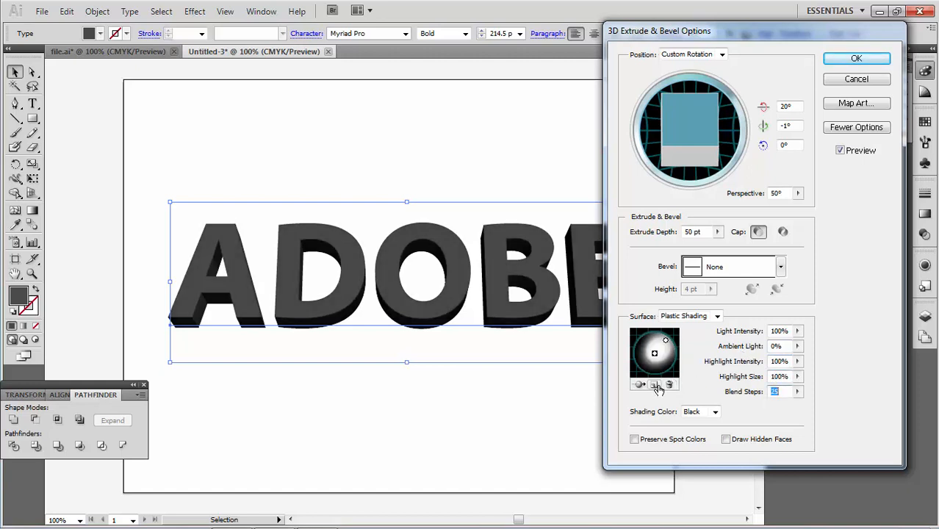
drag(655, 353, 657, 373)
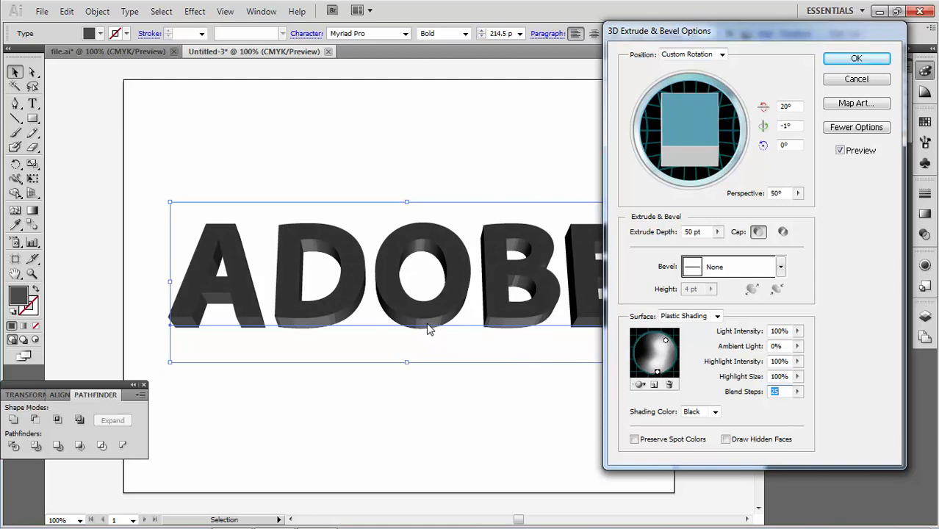
click(784, 391)
double_click(784, 392)
text(100)
Step: Add a third light at the lower left of the sphere and apply the 3D effect
click(654, 384)
drag(654, 353, 644, 369)
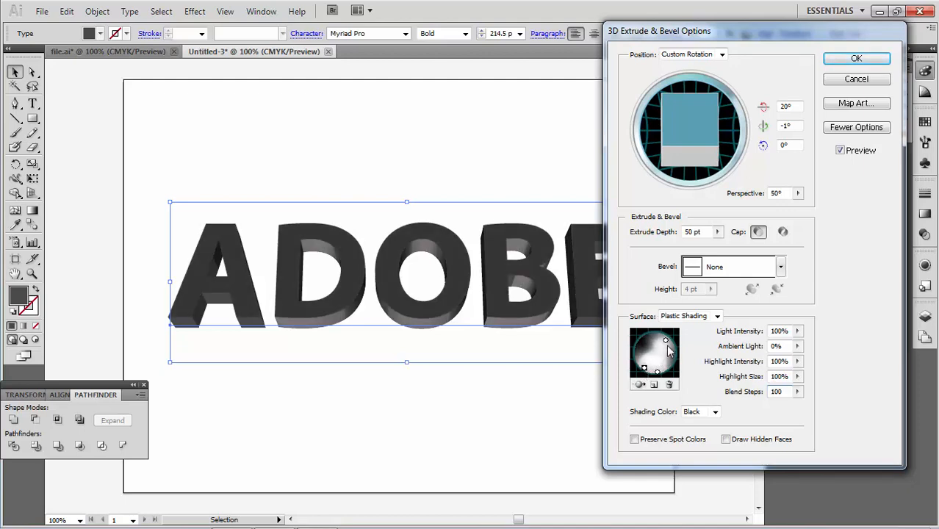
click(664, 340)
click(854, 62)
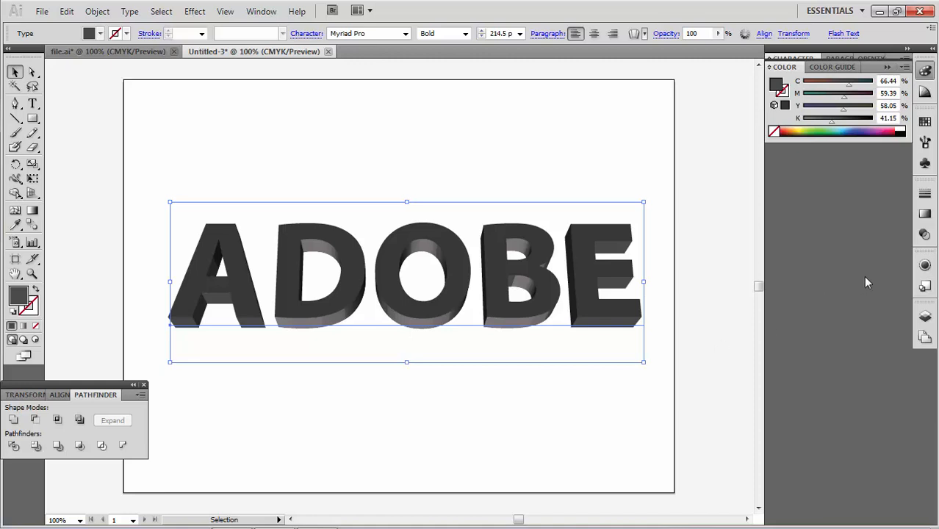
Step: Reopen the 3D Extrude & Bevel effect from the Appearance panel to review its settings and close it
click(923, 266)
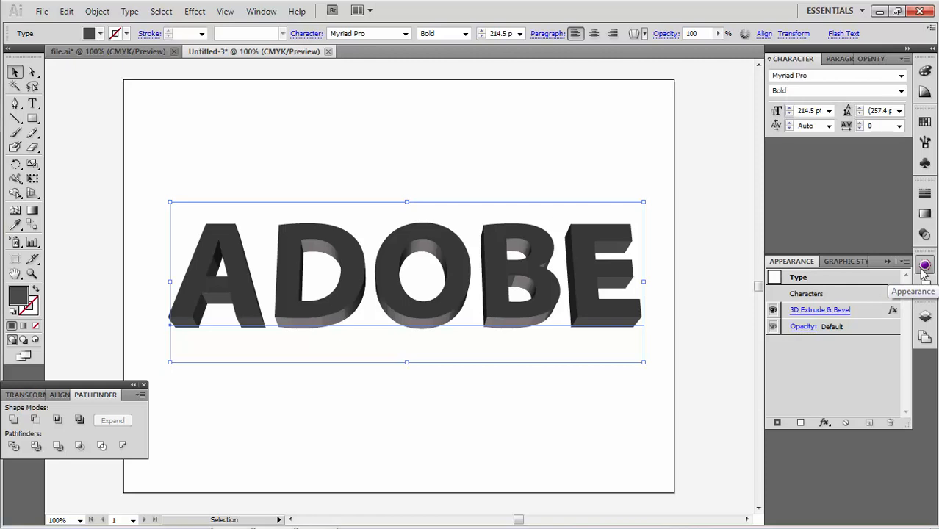
click(829, 310)
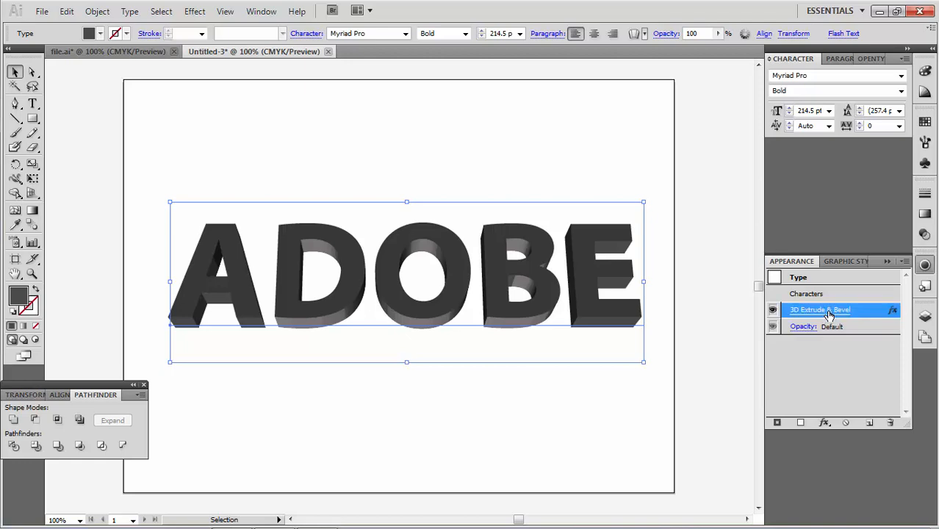
click(840, 150)
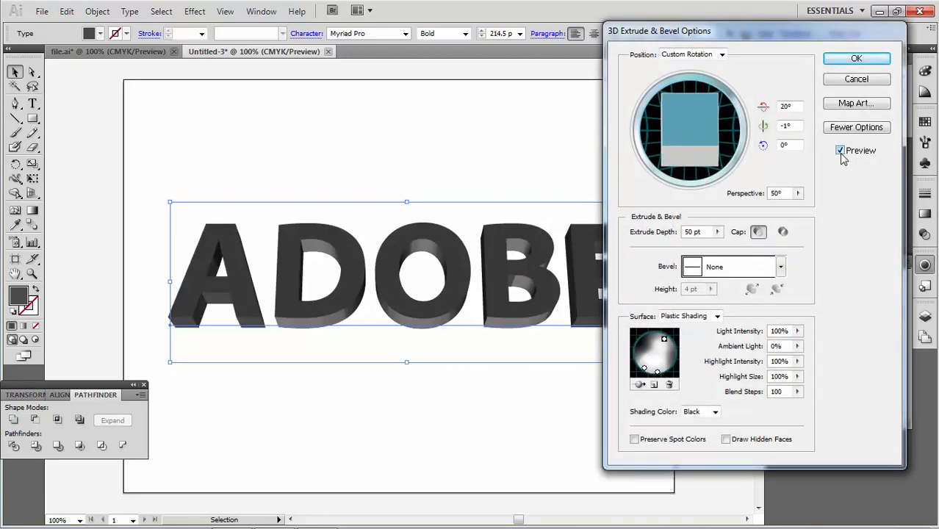
click(854, 58)
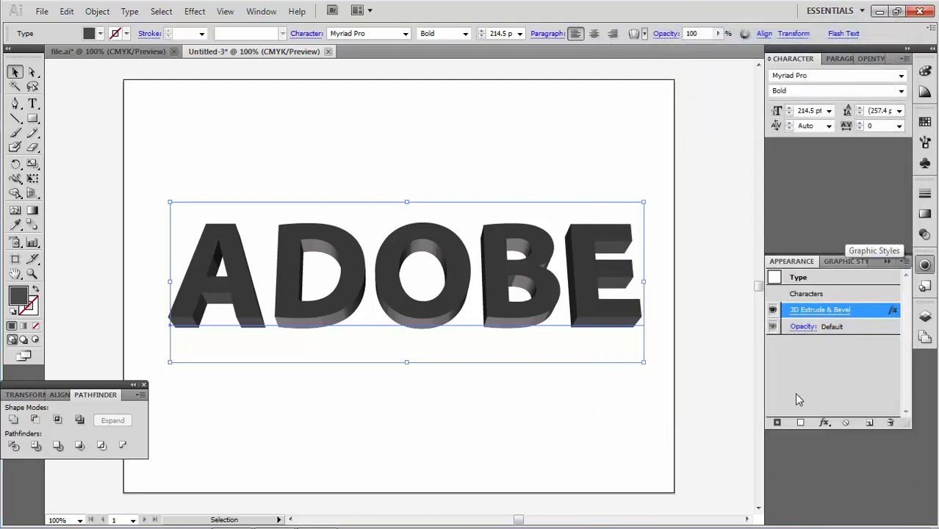
Step: Add a new white stroke of 2 pt to the text
click(778, 424)
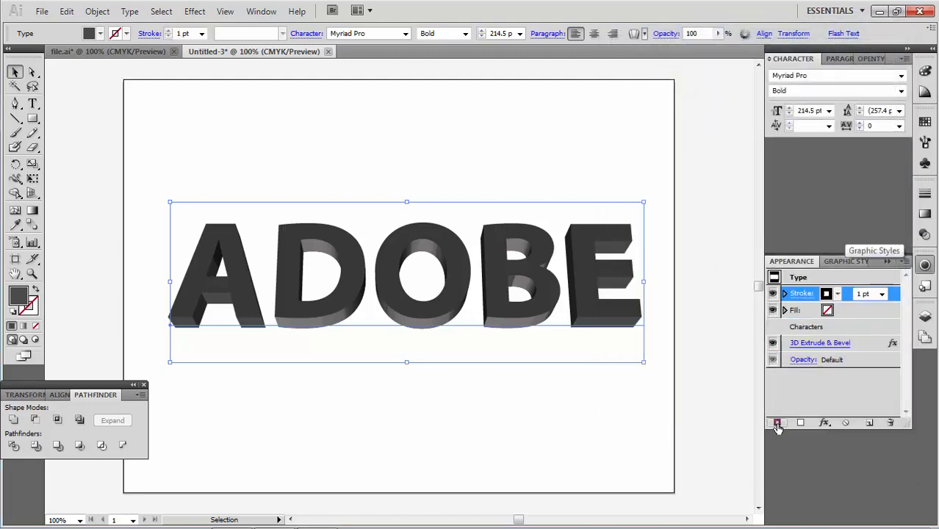
click(837, 293)
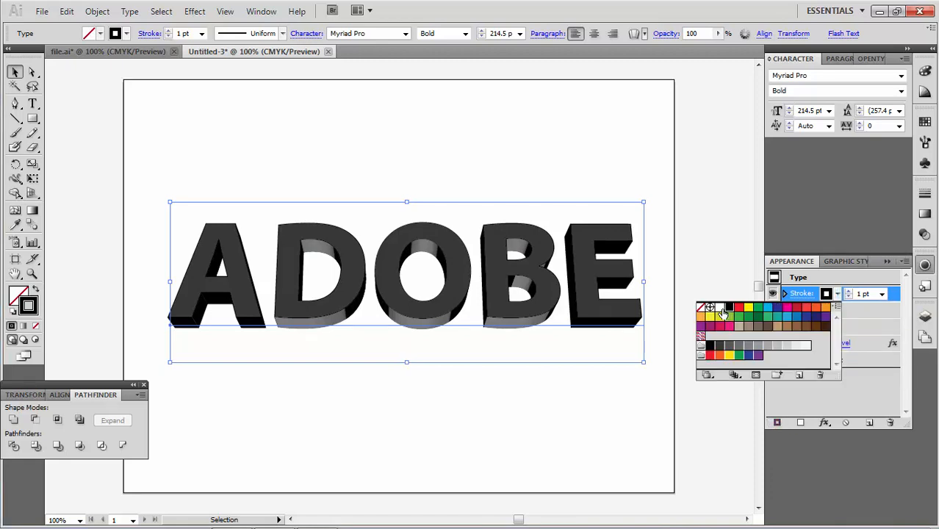
click(720, 309)
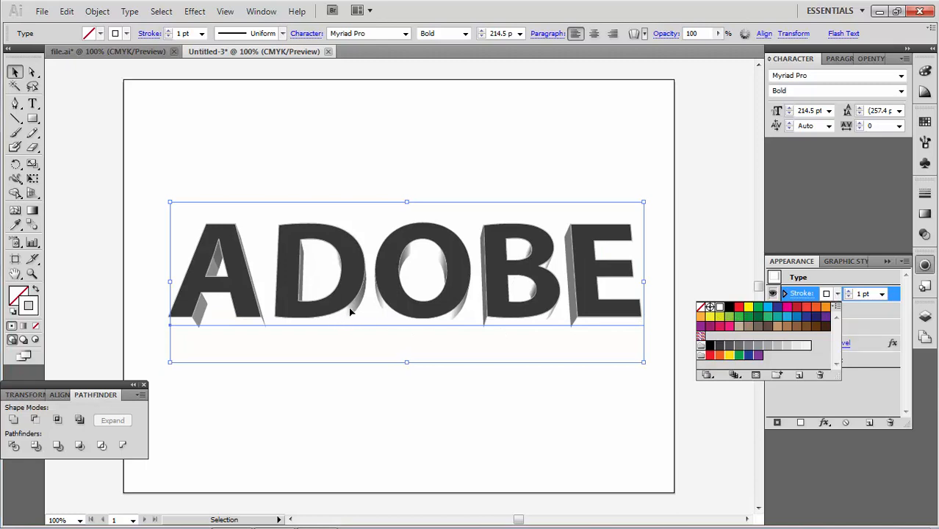
click(882, 294)
click(881, 294)
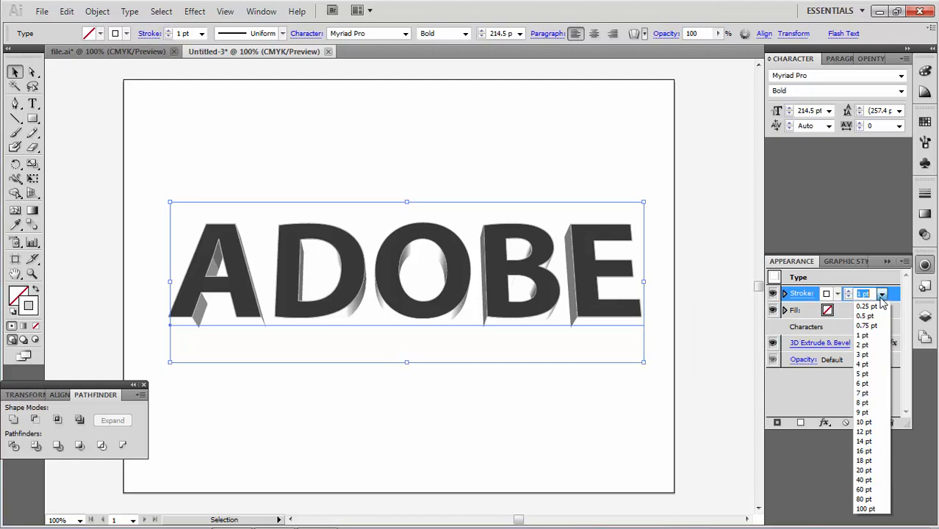
click(869, 345)
Step: Add another stroke, colour it red C=15 M=100 Y=90 K=10, and set its weight to 4 pt
click(776, 423)
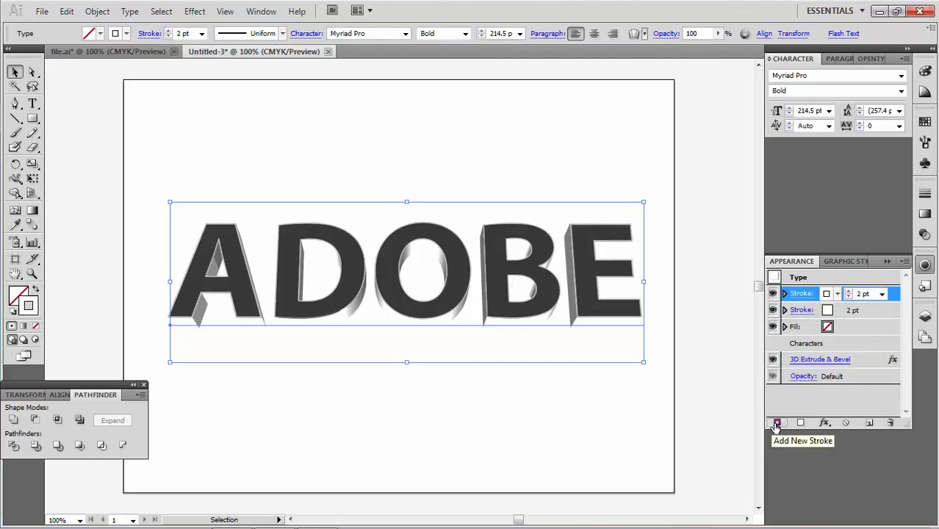
click(892, 314)
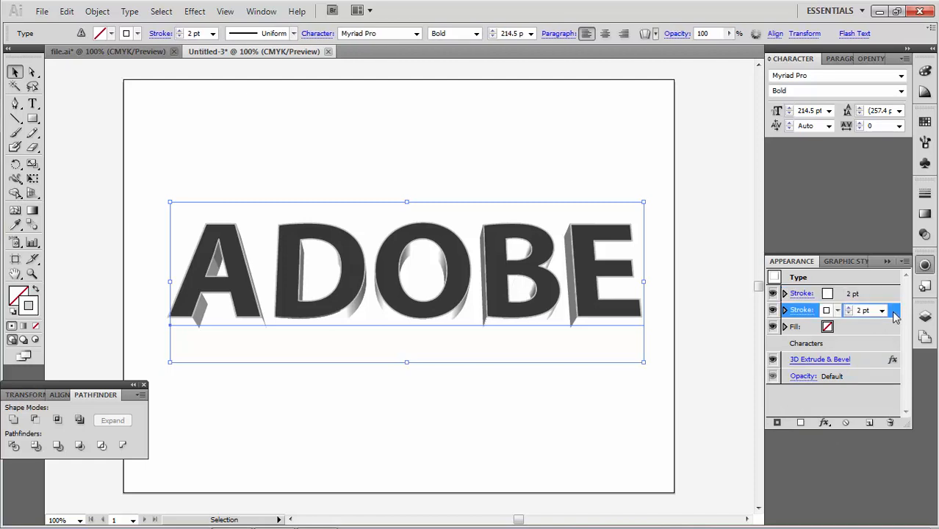
click(837, 310)
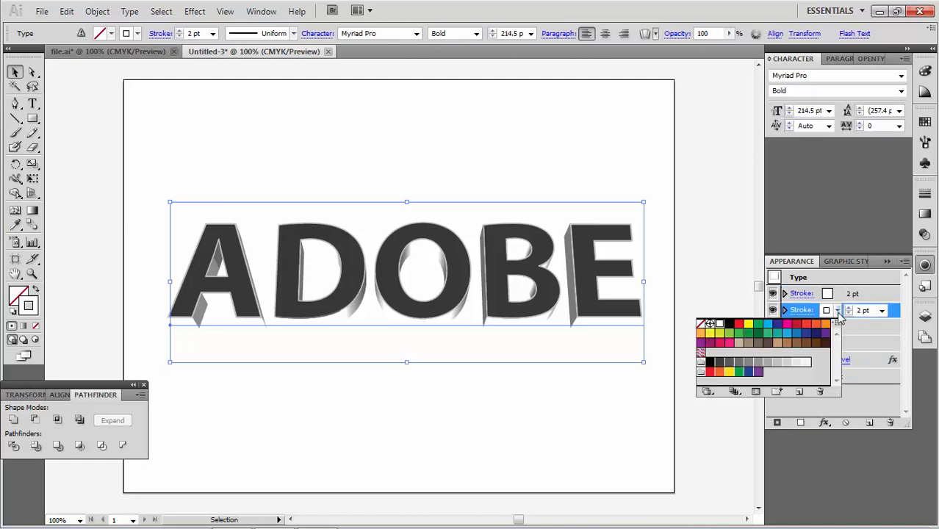
click(796, 324)
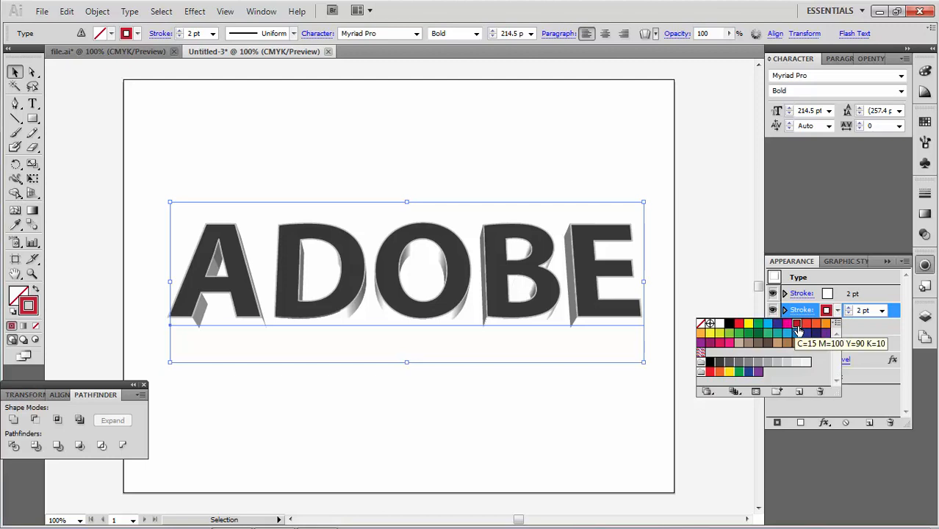
click(883, 311)
click(883, 311)
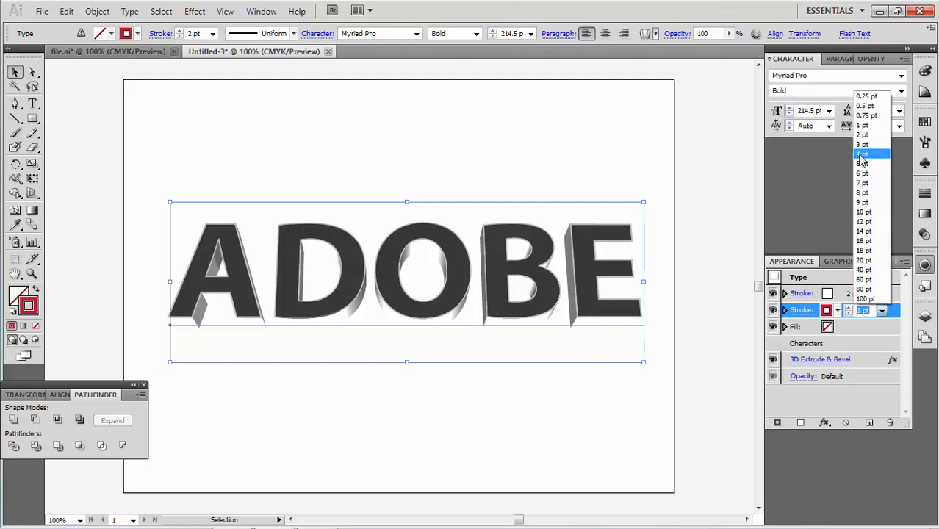
click(861, 156)
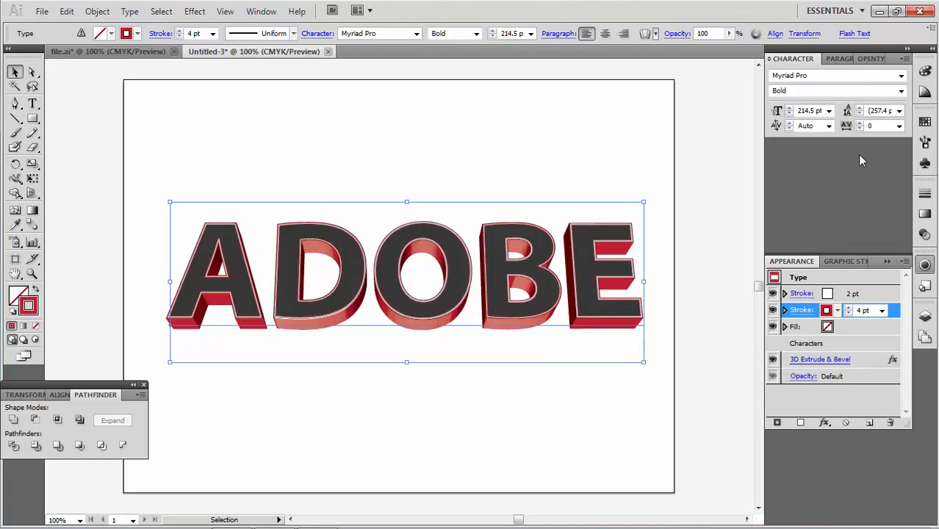